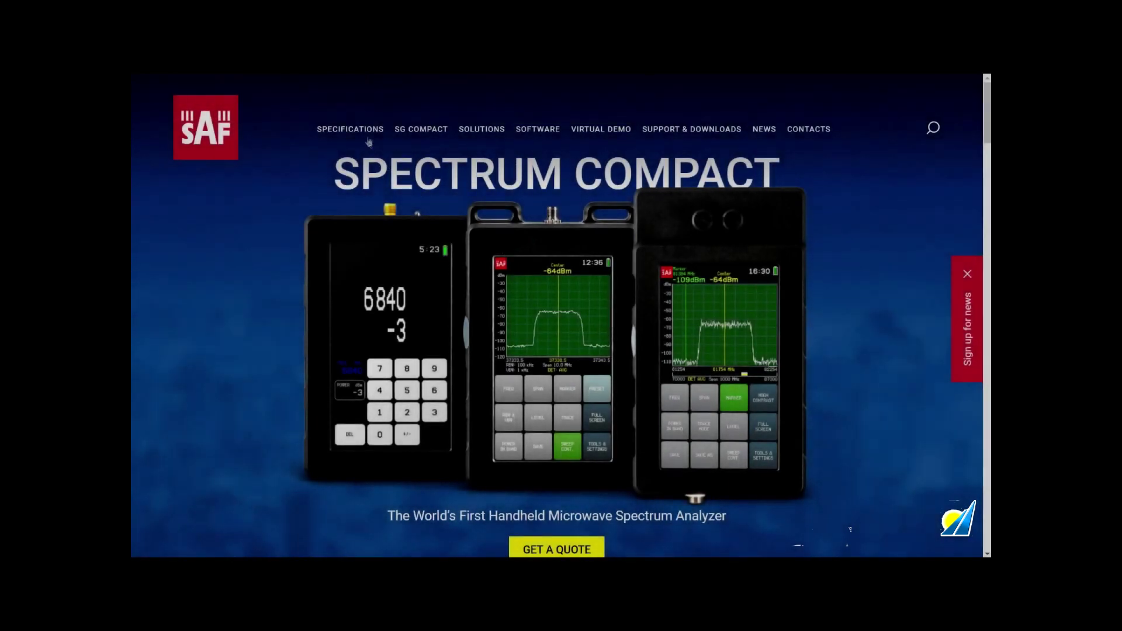
Look through the Spectrum Compact home page, from the product overview and highlights to the visual examples of applications.
{"action": "scroll", "coordinate": [258, 290], "scroll_direction": "down", "scroll_amount": 8}
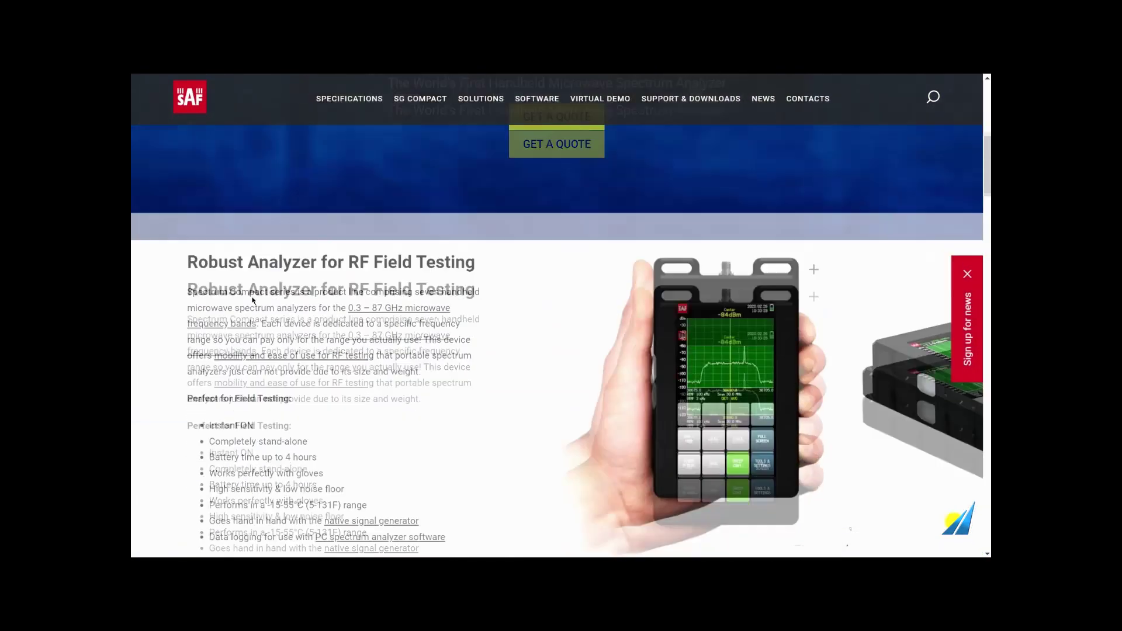
{"action": "scroll", "coordinate": [253, 300], "scroll_direction": "down", "scroll_amount": 2}
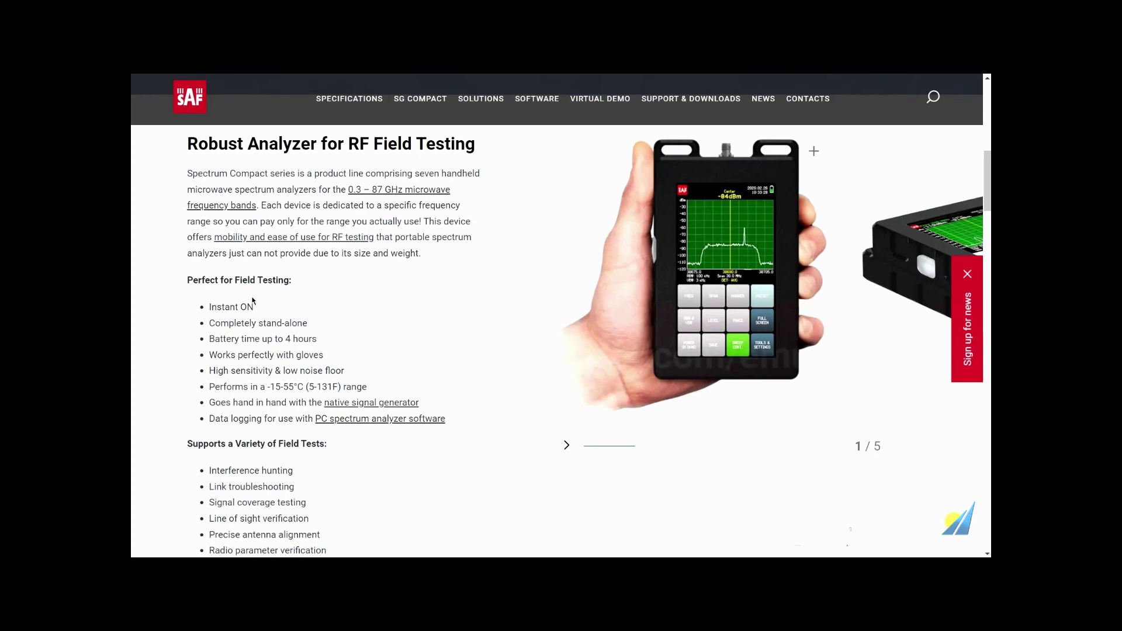
{"action": "scroll", "coordinate": [253, 299], "scroll_direction": "down", "scroll_amount": 6}
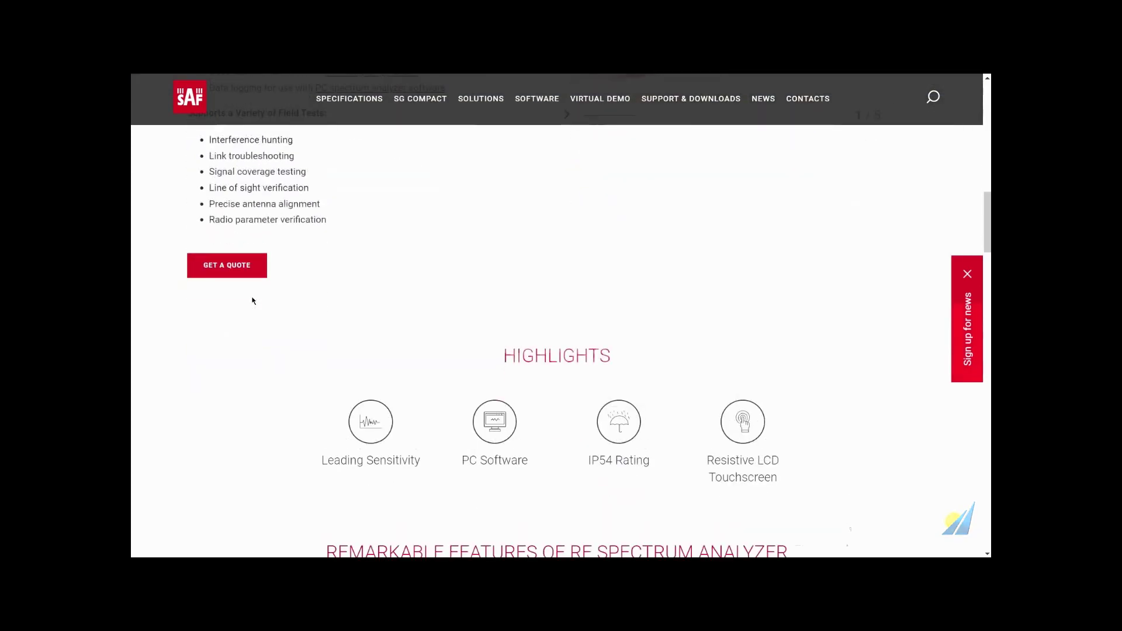
{"action": "scroll", "coordinate": [253, 300], "scroll_direction": "down", "scroll_amount": 4}
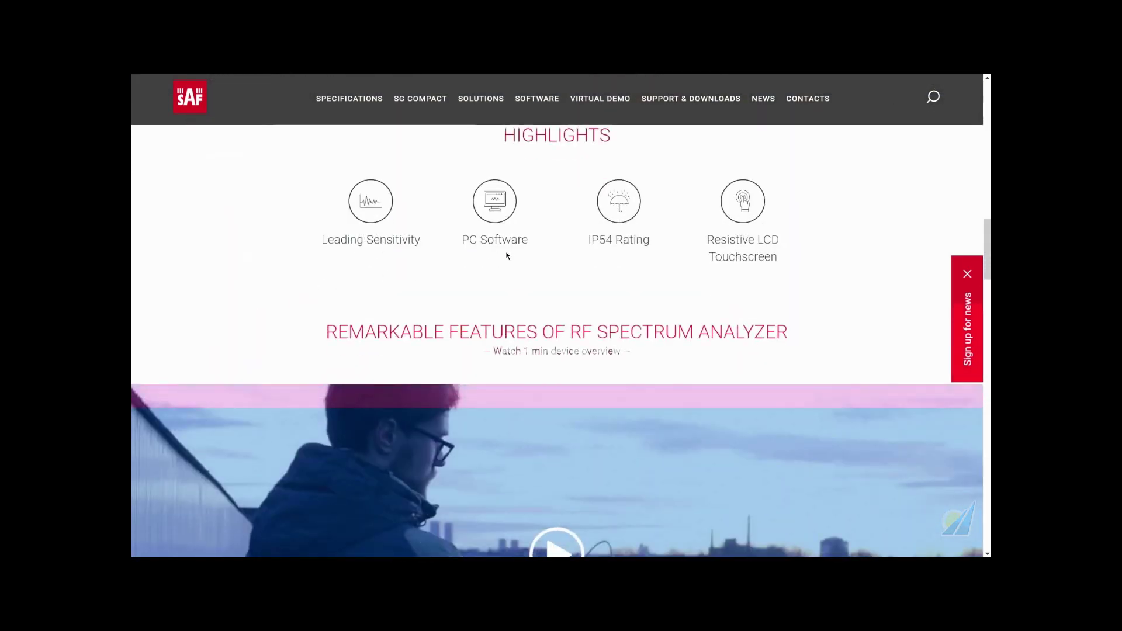
{"action": "scroll", "coordinate": [836, 303], "scroll_direction": "down", "scroll_amount": 4}
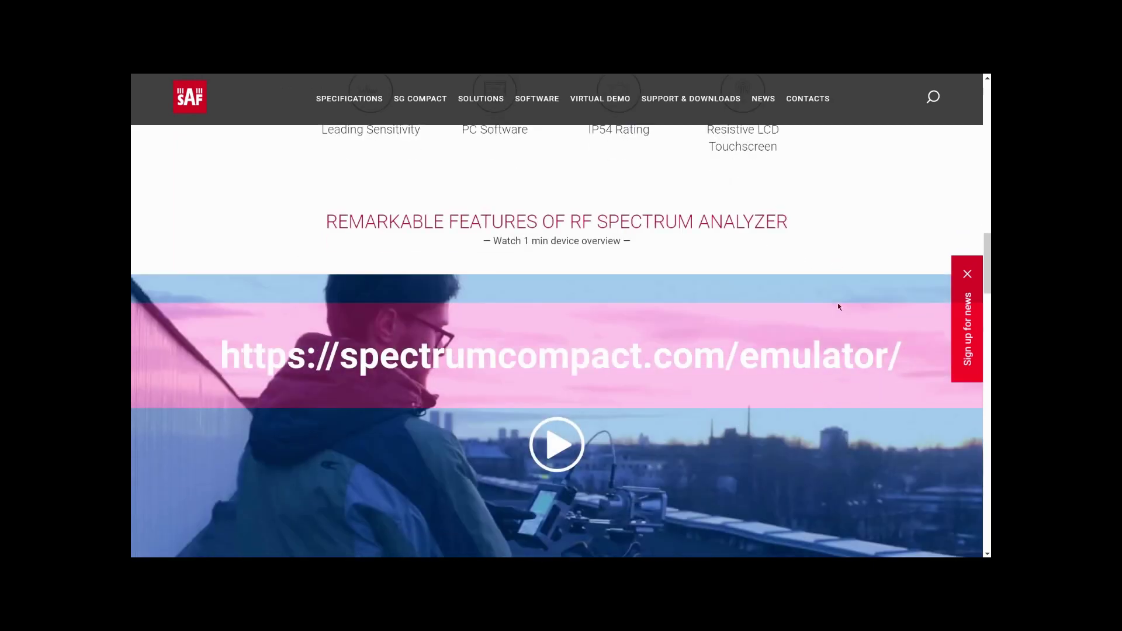
{"action": "scroll", "coordinate": [584, 335], "scroll_direction": "down", "scroll_amount": 2}
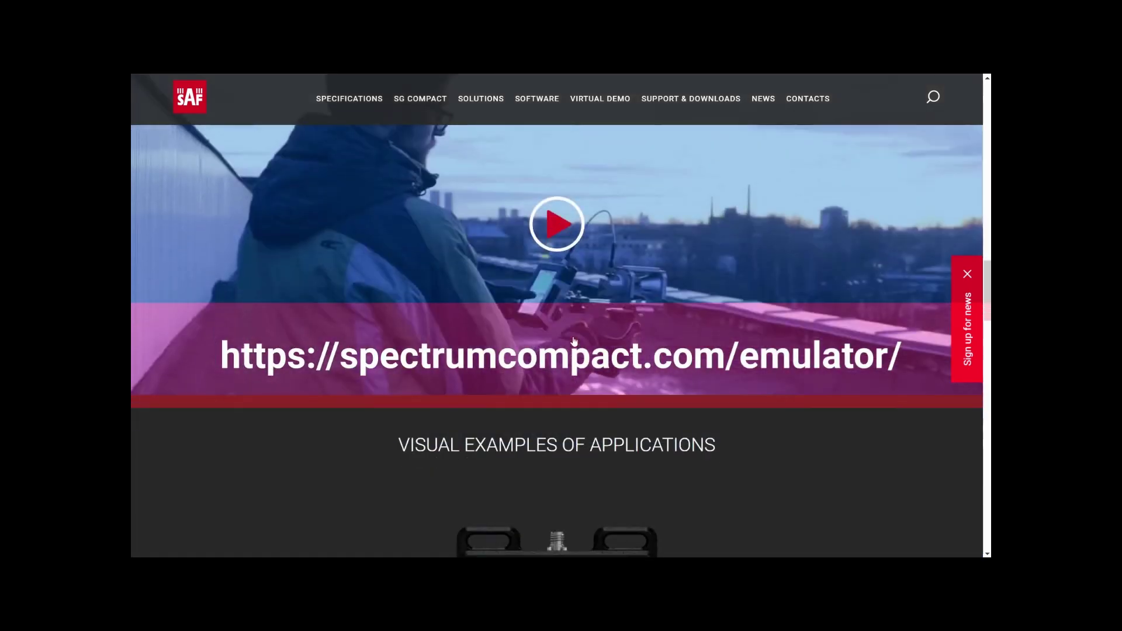
{"action": "scroll", "coordinate": [602, 335], "scroll_direction": "down", "scroll_amount": 5}
{"action": "scroll", "coordinate": [602, 336], "scroll_direction": "down", "scroll_amount": 3}
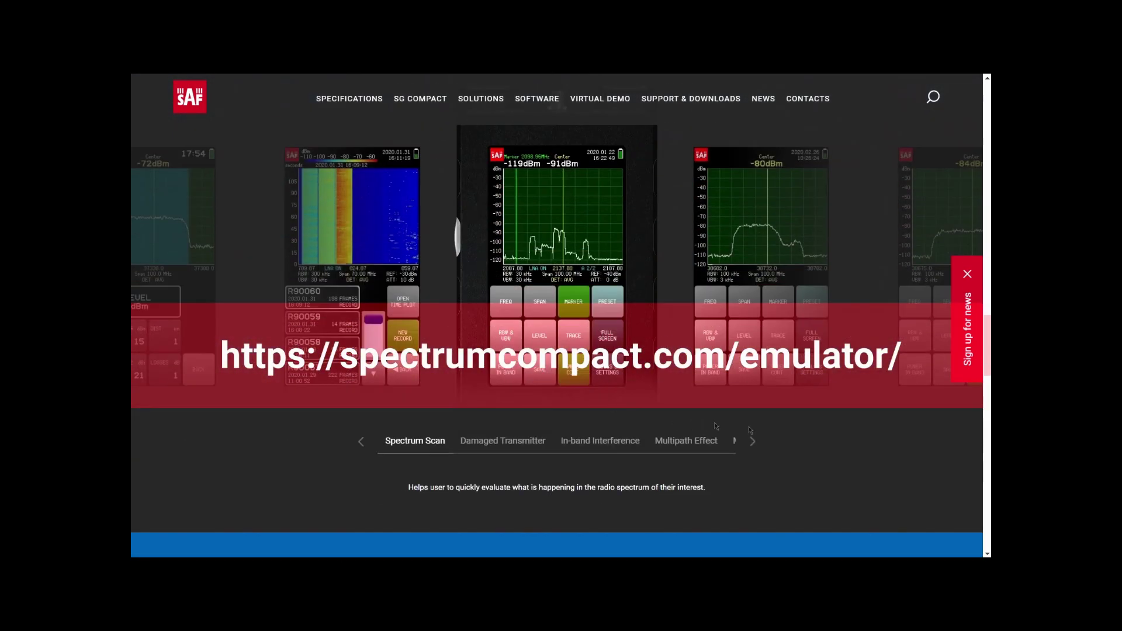
Browse the visual examples of applications from Spectrum Scan through In-band Interference, Multipath Effect and Power in Band.
{"action": "left_click", "coordinate": [753, 444]}
{"action": "left_click", "coordinate": [753, 444]}
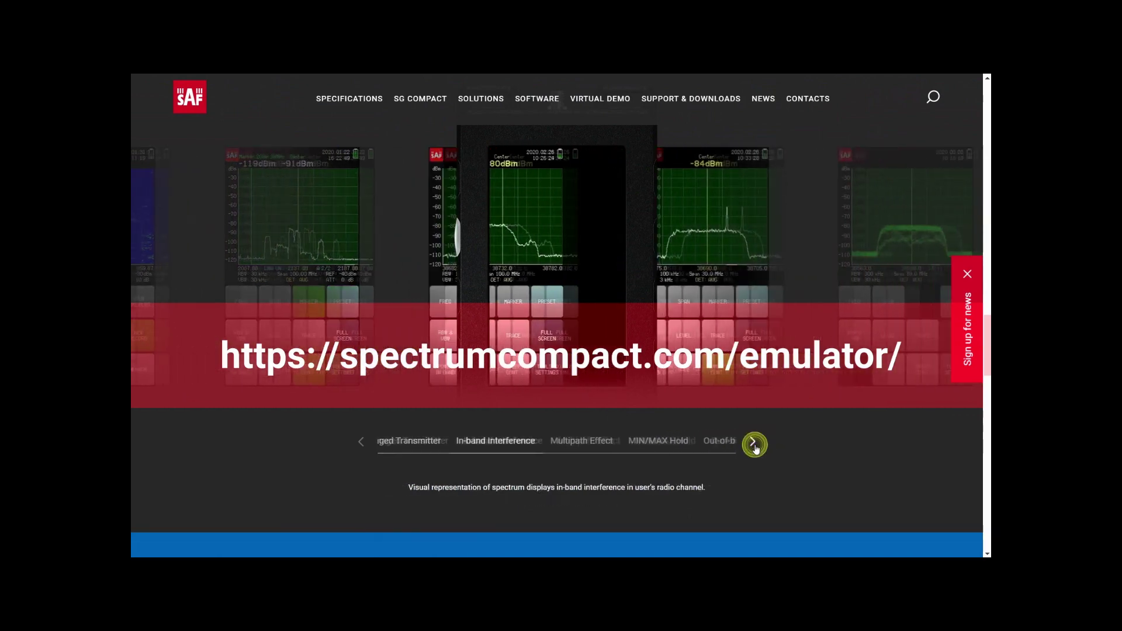
{"action": "left_click", "coordinate": [754, 444]}
{"action": "left_click", "coordinate": [754, 444]}
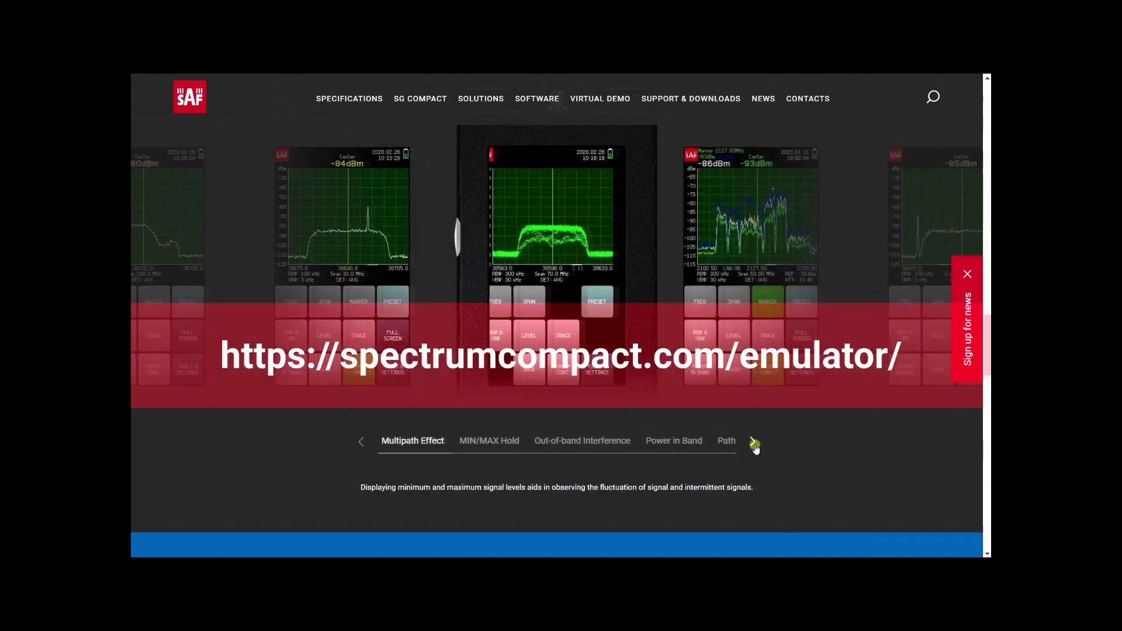
{"action": "left_click", "coordinate": [753, 444]}
{"action": "left_click", "coordinate": [754, 444]}
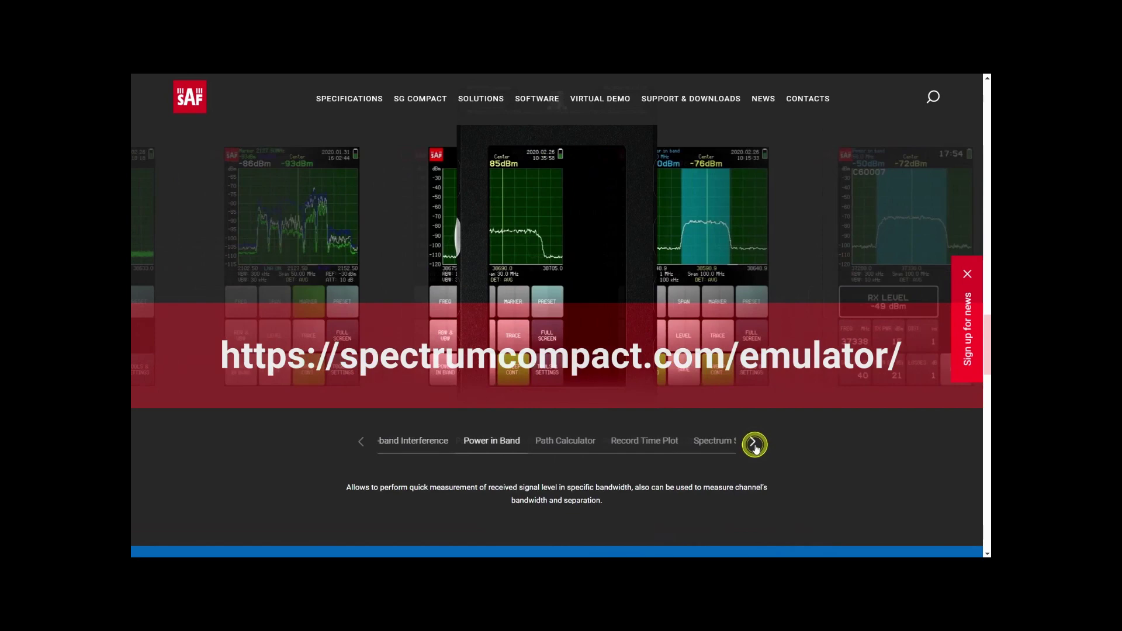
{"action": "left_click", "coordinate": [754, 444]}
{"action": "left_click", "coordinate": [754, 444]}
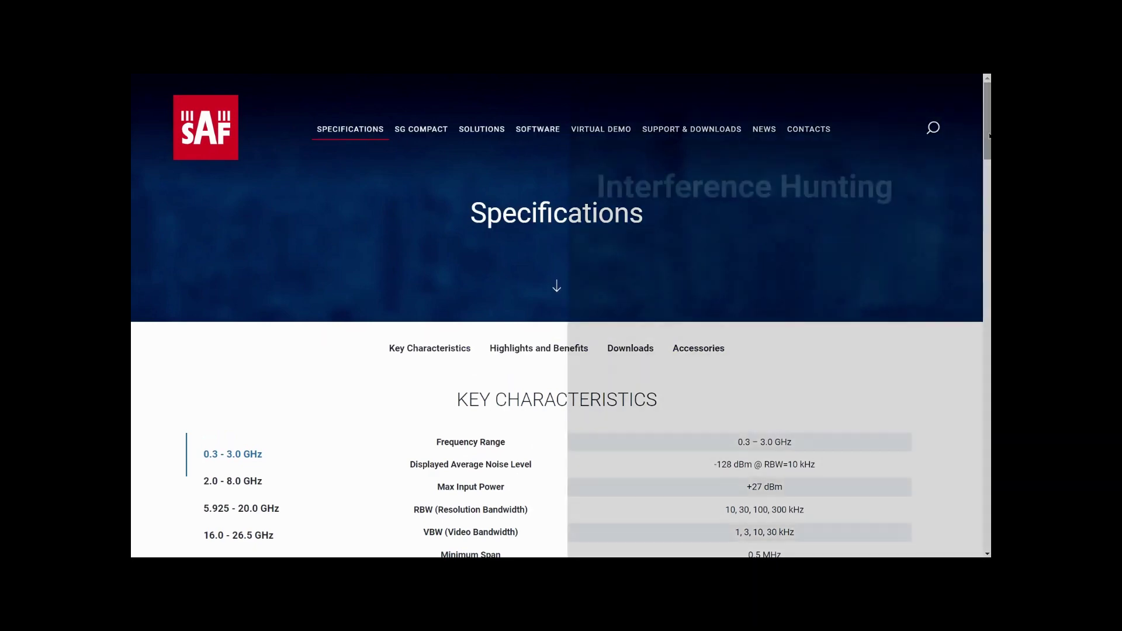
On the Specifications page, view the key characteristics for the 16.0 - 26.5 GHz, 56.0 - 71.0 GHz and 70.0 - 87.0 GHz models.
{"action": "left_click_drag", "start_coordinate": [987, 141], "coordinate": [988, 180]}
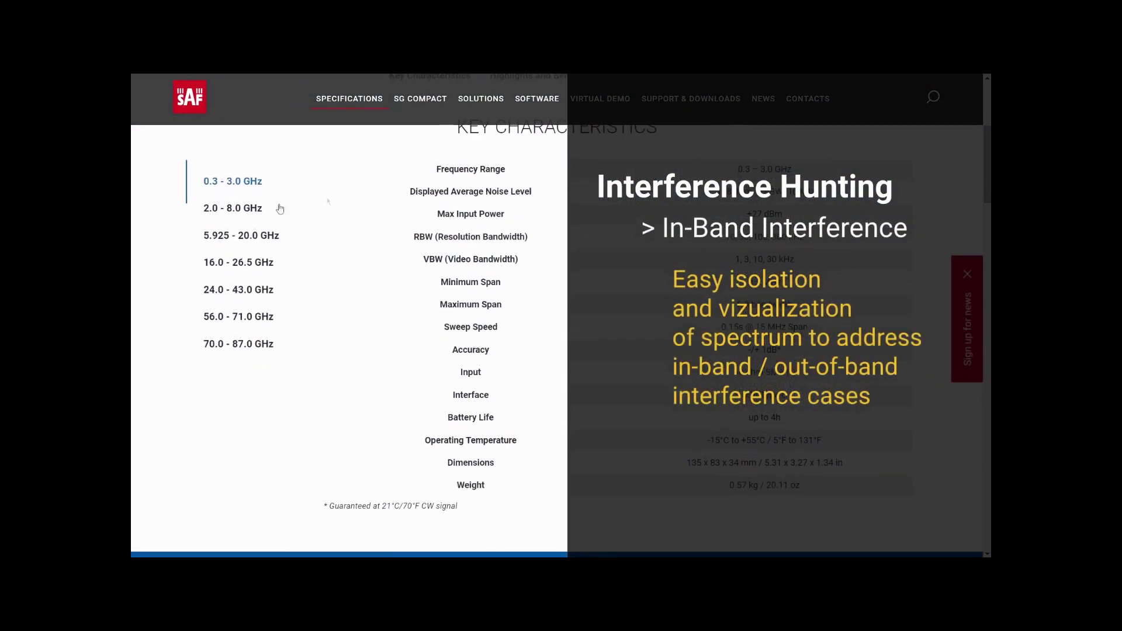
{"action": "left_click", "coordinate": [217, 260]}
{"action": "left_click", "coordinate": [230, 316]}
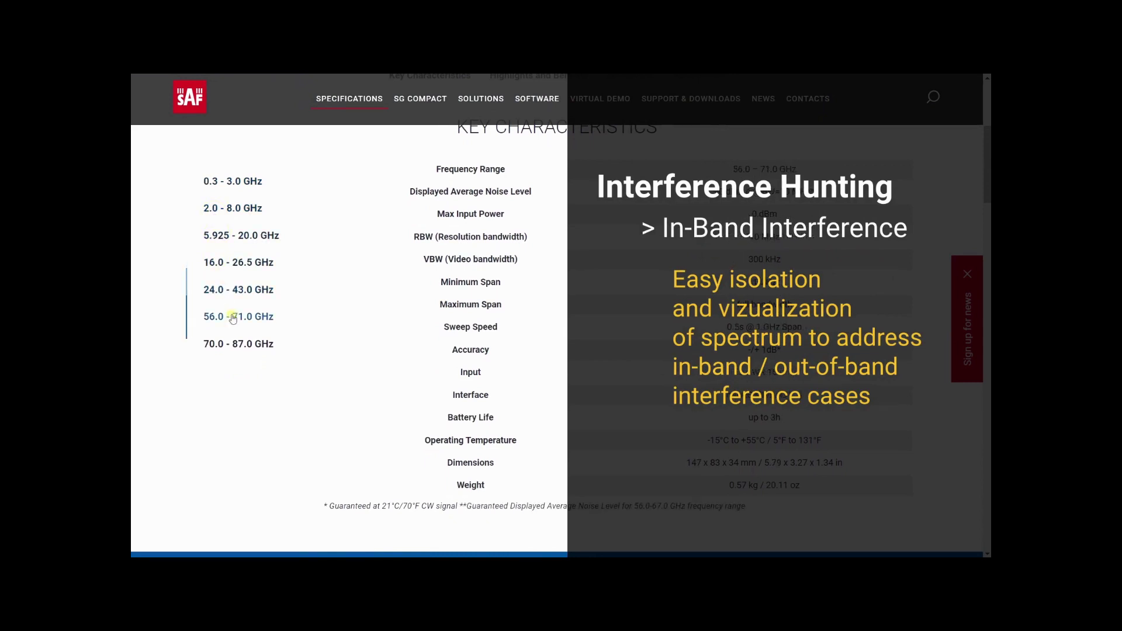
{"action": "left_click", "coordinate": [232, 344]}
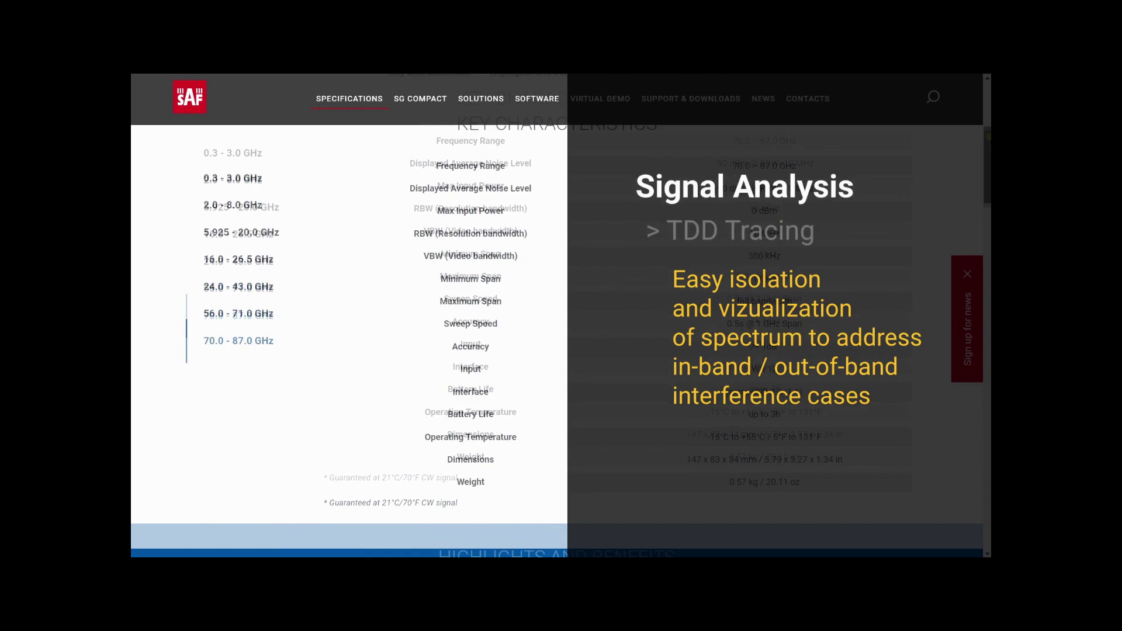
Review the highlights and benefits on the Specifications page and show the datasheets among the downloads.
{"action": "scroll", "coordinate": [561, 321], "scroll_direction": "down", "scroll_amount": 7}
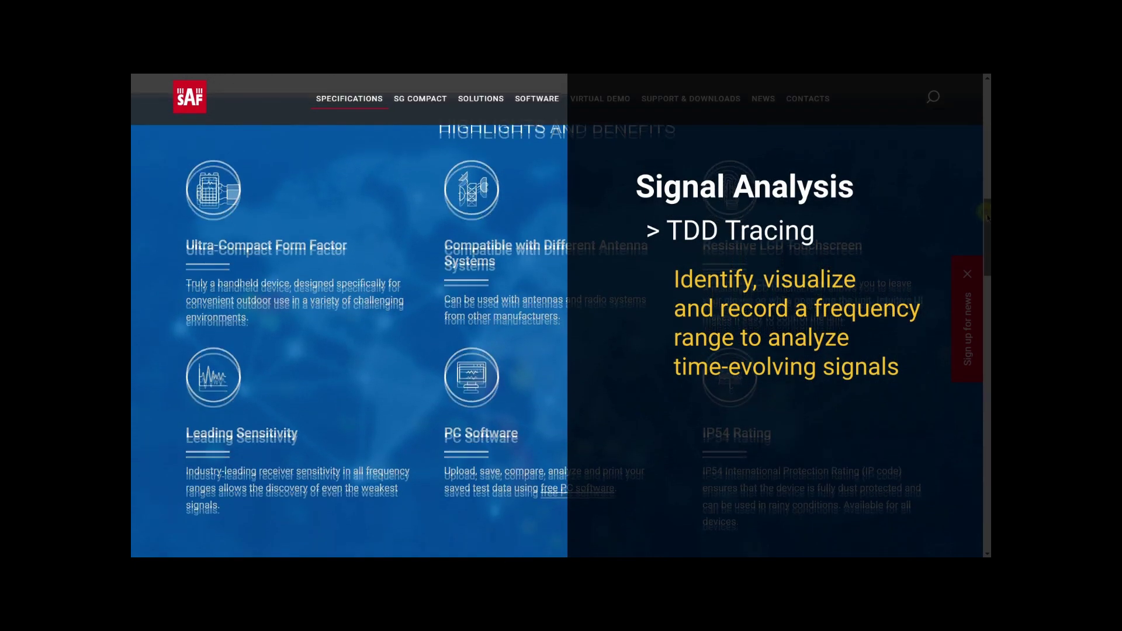
{"action": "scroll", "coordinate": [984, 209], "scroll_direction": "down", "scroll_amount": 10}
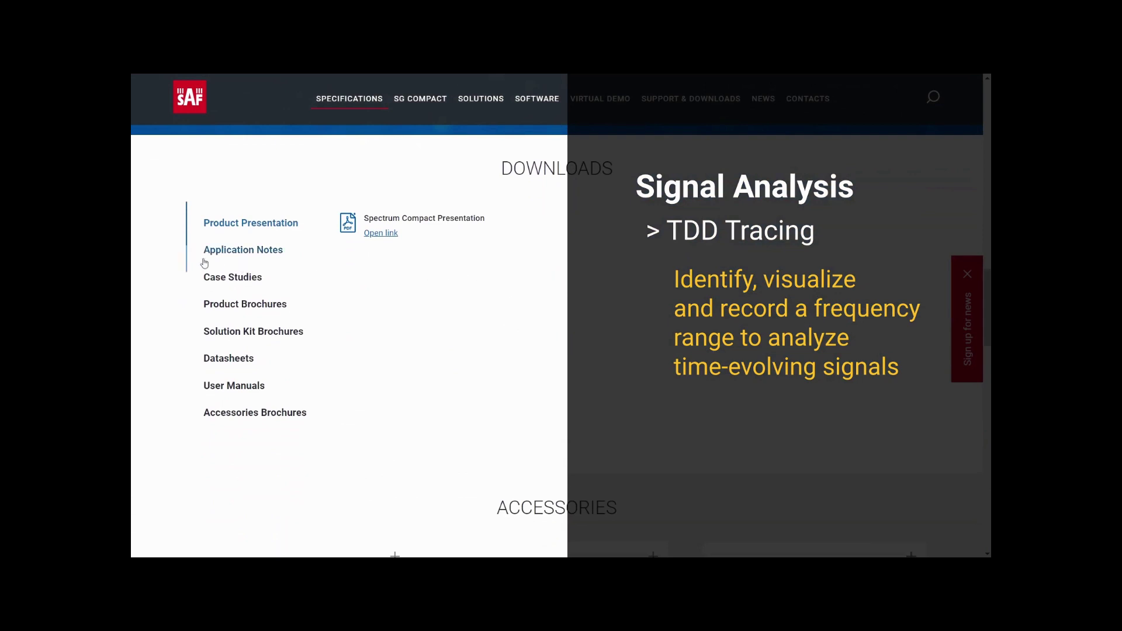
{"action": "left_click", "coordinate": [231, 358]}
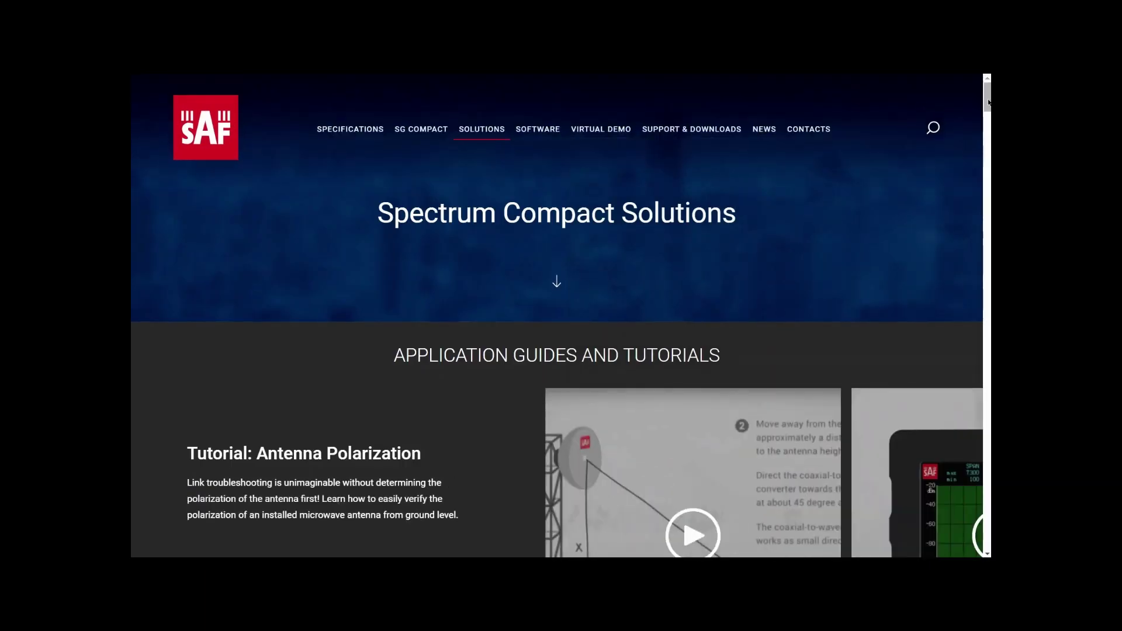
Examine the Spectrum Compact Solutions page, covering the tutorials and the 5G, Drones, Regulatory, Indoor Signal Mapping and DAS sections.
{"action": "scroll", "coordinate": [987, 100], "scroll_direction": "down", "scroll_amount": 3}
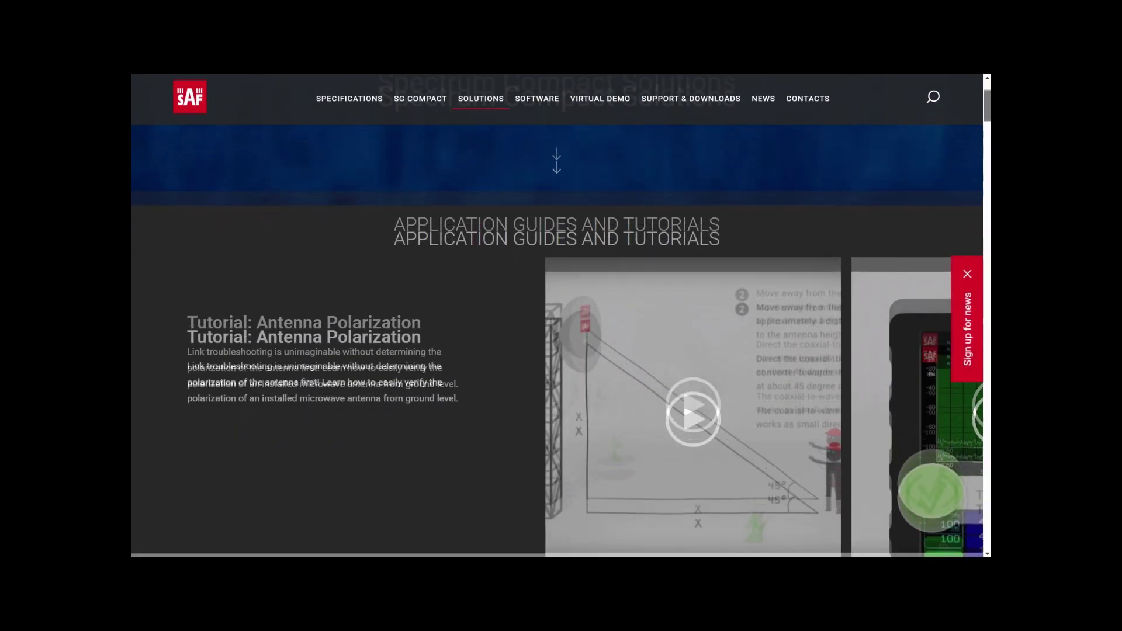
{"action": "scroll", "coordinate": [646, 331], "scroll_direction": "down", "scroll_amount": 4}
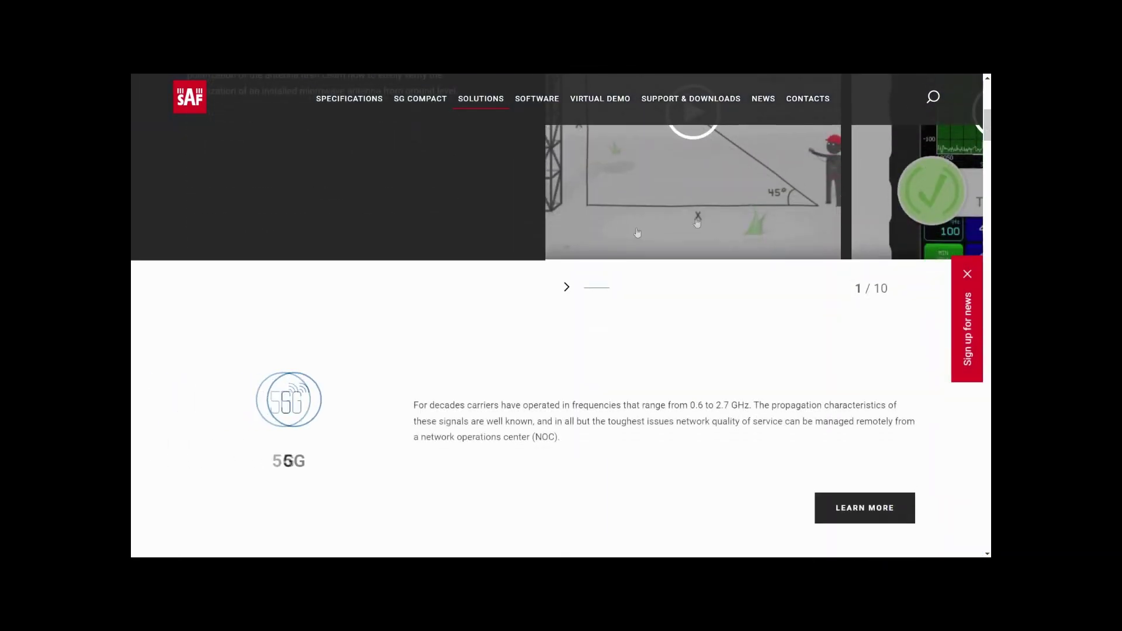
{"action": "scroll", "coordinate": [649, 344], "scroll_direction": "up", "scroll_amount": 1}
{"action": "scroll", "coordinate": [648, 343], "scroll_direction": "down", "scroll_amount": 3}
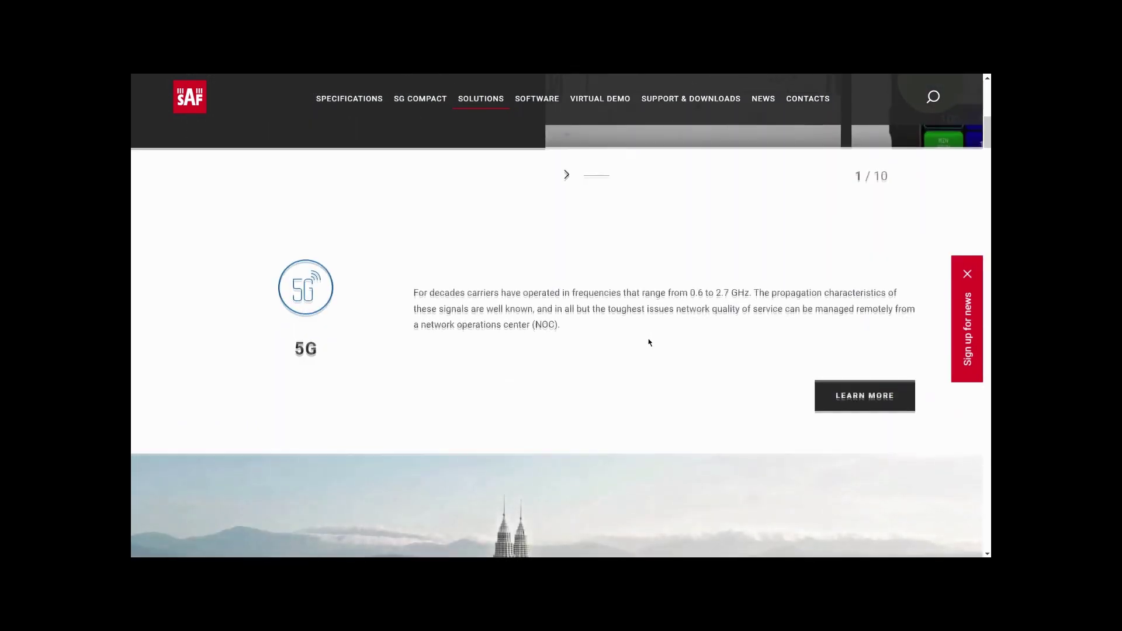
{"action": "scroll", "coordinate": [649, 343], "scroll_direction": "down", "scroll_amount": 2}
{"action": "scroll", "coordinate": [648, 342], "scroll_direction": "down", "scroll_amount": 10}
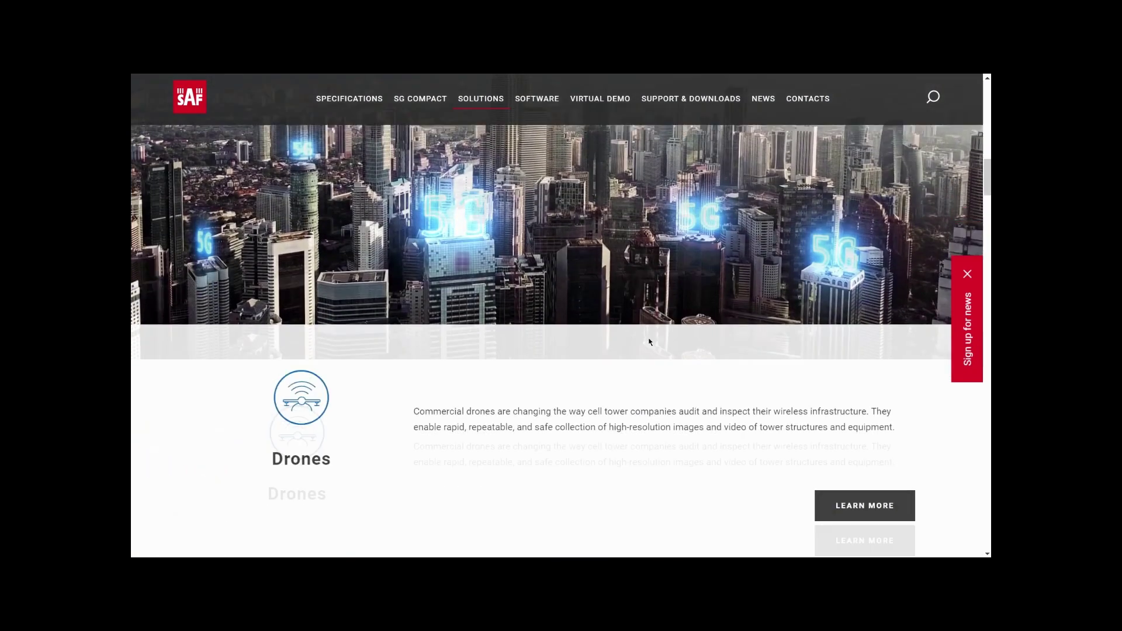
{"action": "scroll", "coordinate": [649, 342], "scroll_direction": "down", "scroll_amount": 12}
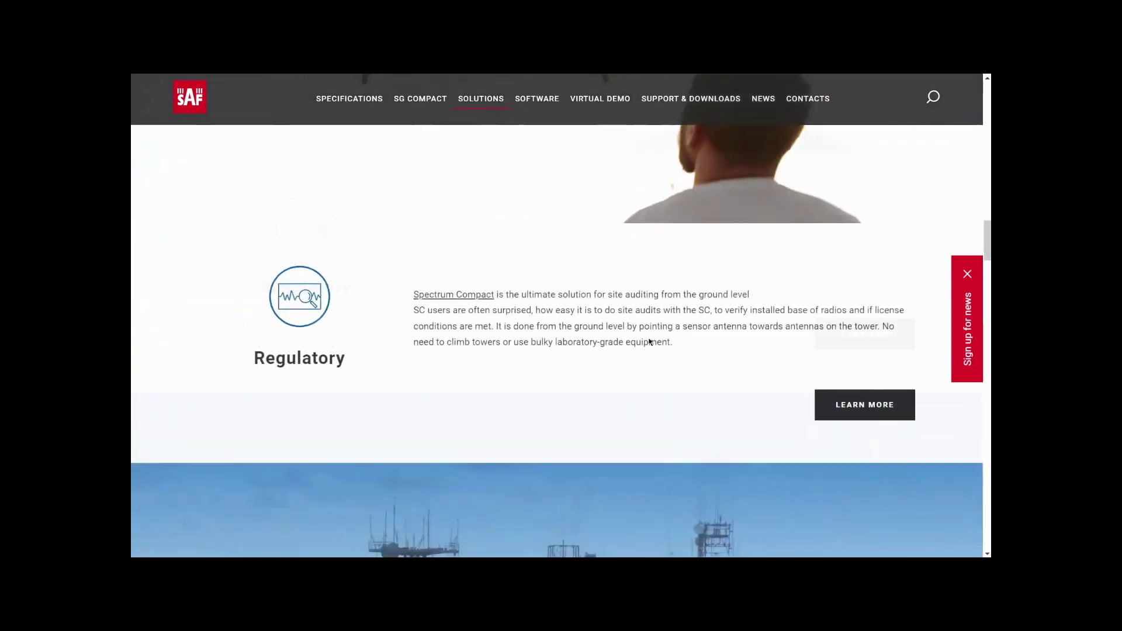
{"action": "scroll", "coordinate": [648, 342], "scroll_direction": "down", "scroll_amount": 8}
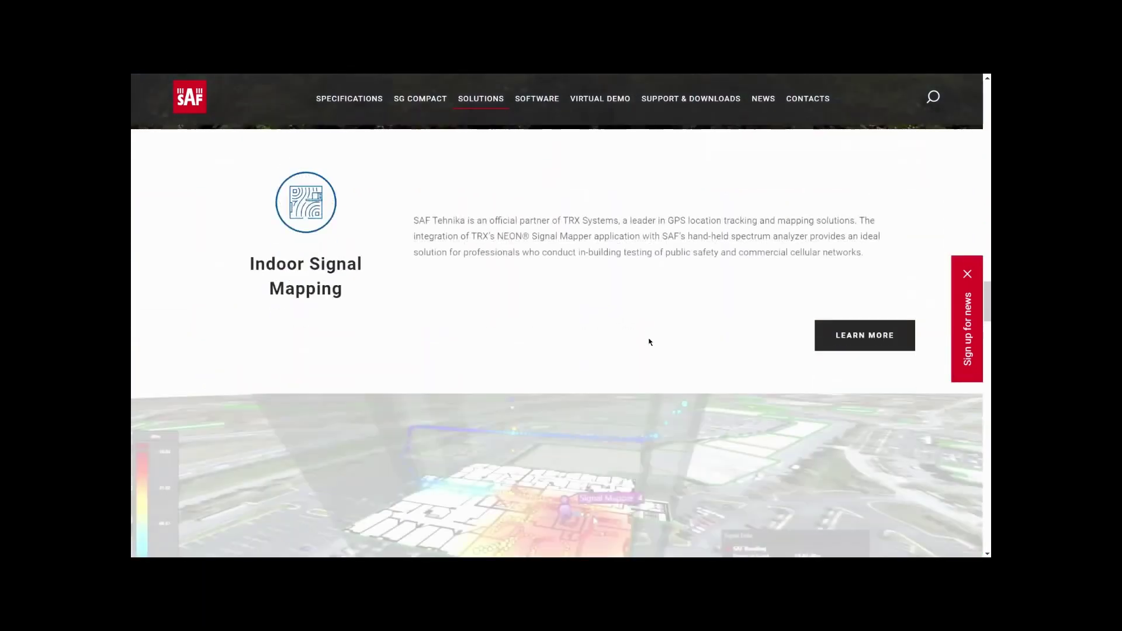
{"action": "scroll", "coordinate": [649, 343], "scroll_direction": "down", "scroll_amount": 4}
{"action": "scroll", "coordinate": [648, 343], "scroll_direction": "down", "scroll_amount": 12}
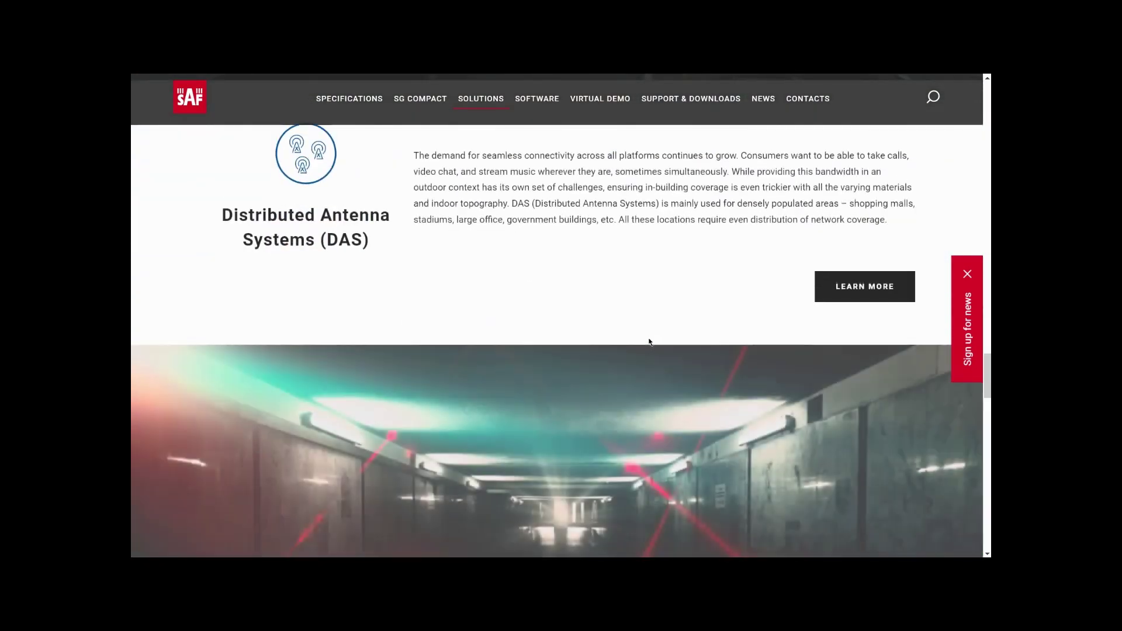
{"action": "scroll", "coordinate": [648, 342], "scroll_direction": "down", "scroll_amount": 7}
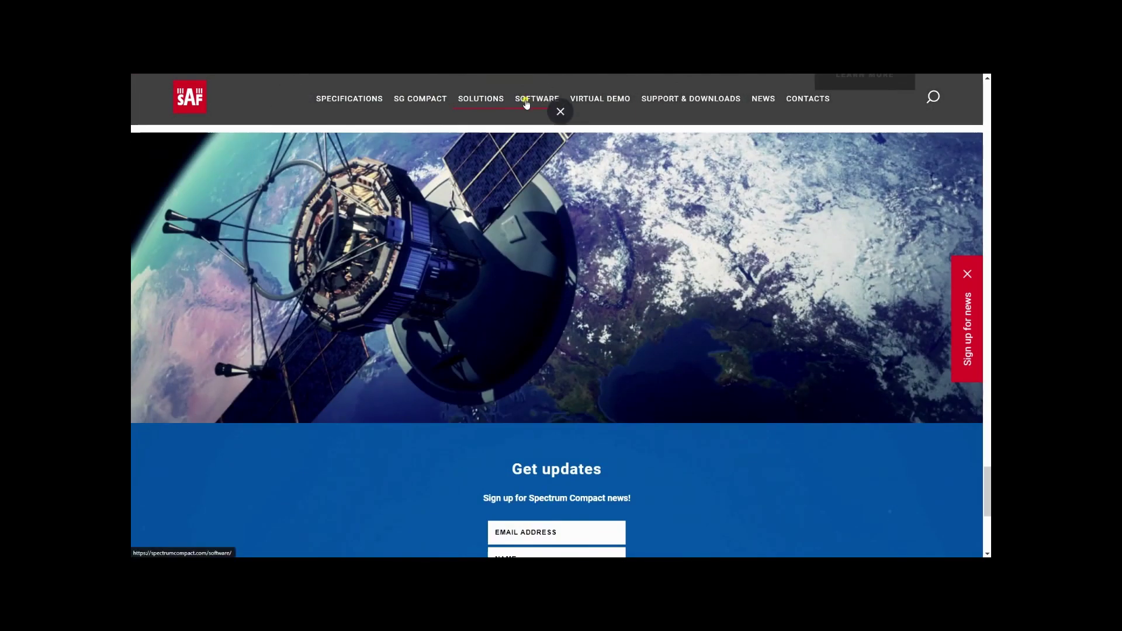
Open the Software page and review the Spectrum Manager functions available in real-time and offline modes.
{"action": "left_click", "coordinate": [527, 110]}
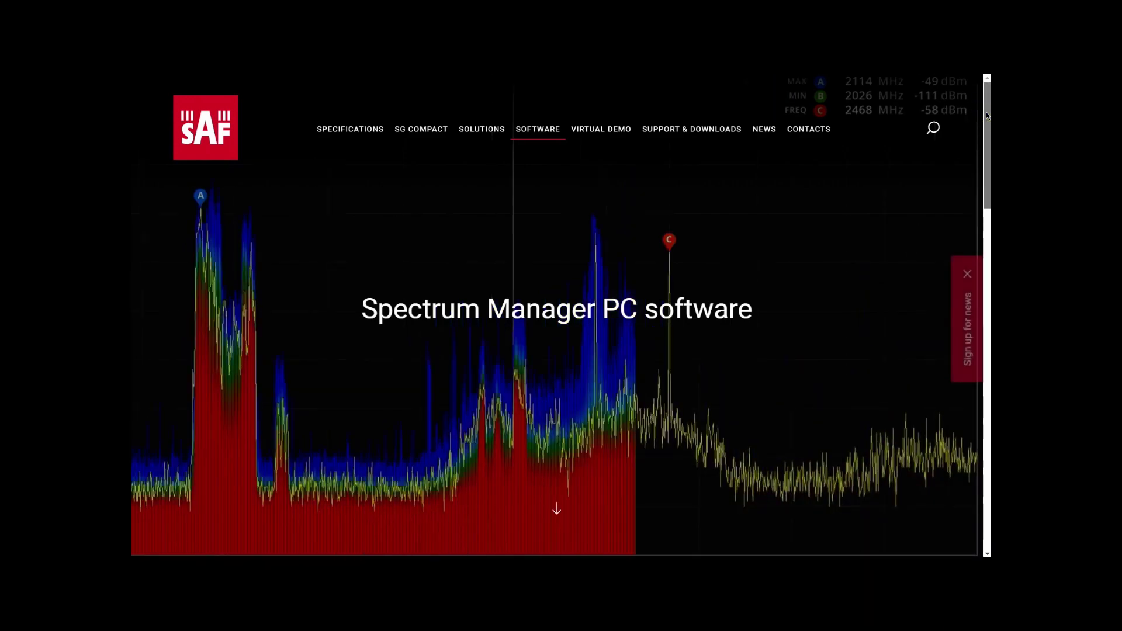
{"action": "left_click_drag", "start_coordinate": [987, 116], "coordinate": [988, 367]}
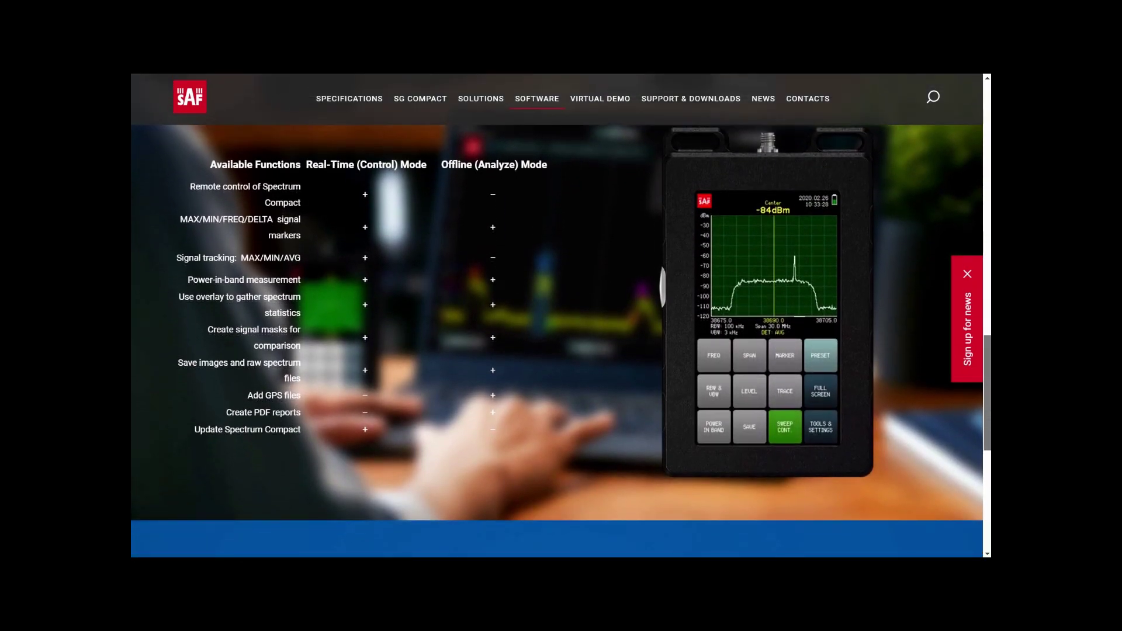
Open the Virtual Demo page and fill in its registration form with the name, last name, e-mail and Latvia as the country.
{"action": "left_click", "coordinate": [608, 100]}
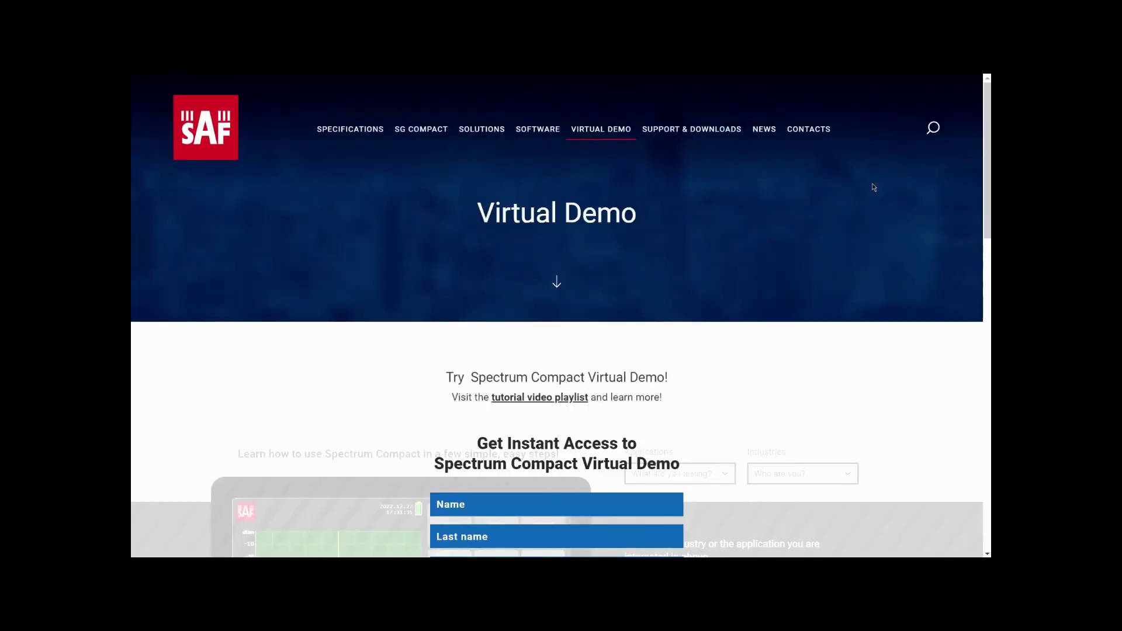
{"action": "scroll", "coordinate": [872, 185], "scroll_direction": "down", "scroll_amount": 3}
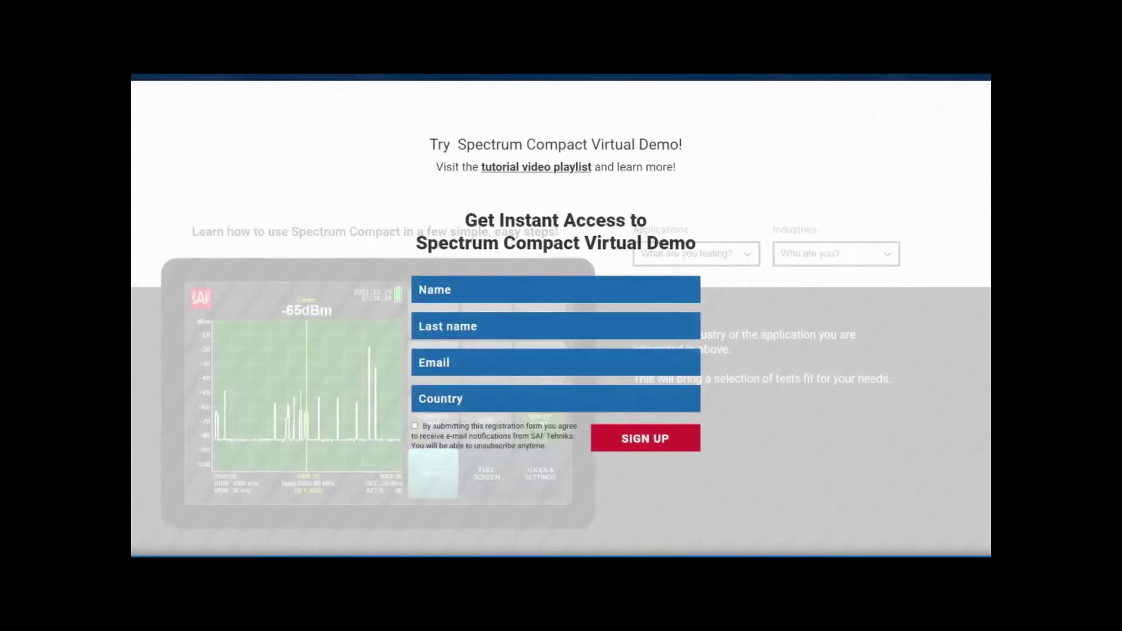
{"action": "right_click", "coordinate": [470, 287]}
{"action": "key", "text": "Escape"}
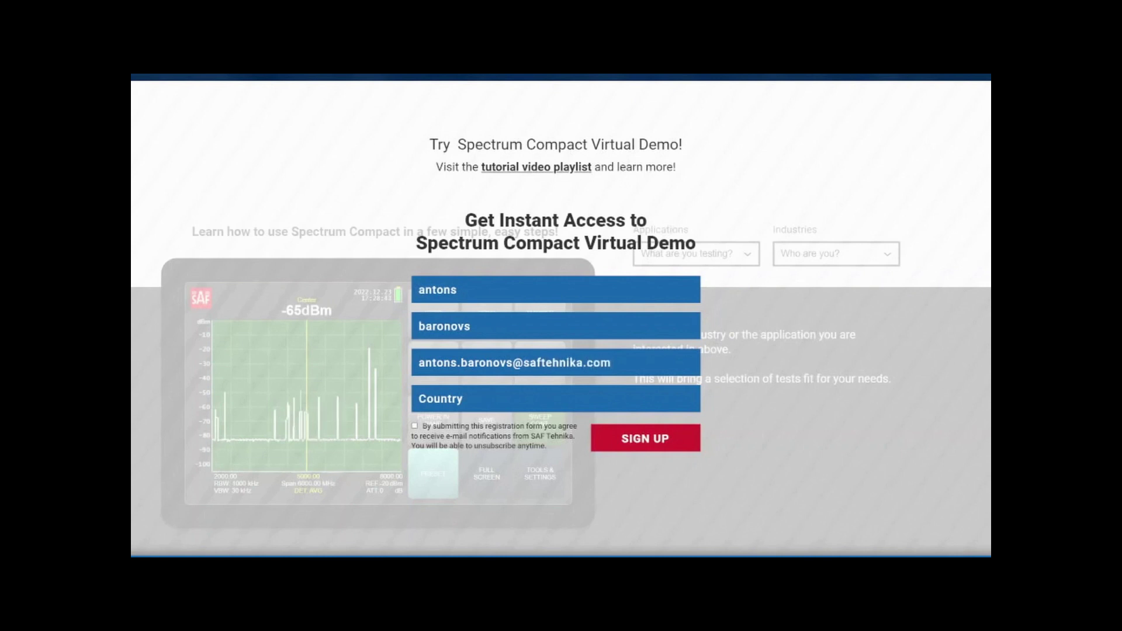
{"action": "left_click", "coordinate": [555, 398]}
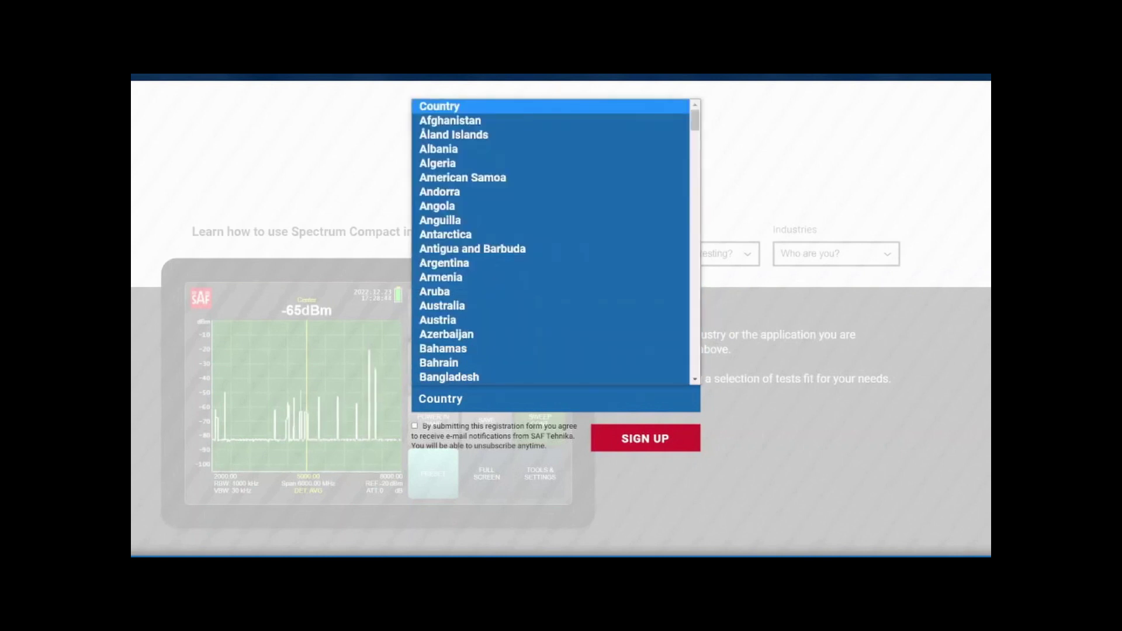
{"action": "type", "text": "lat"}
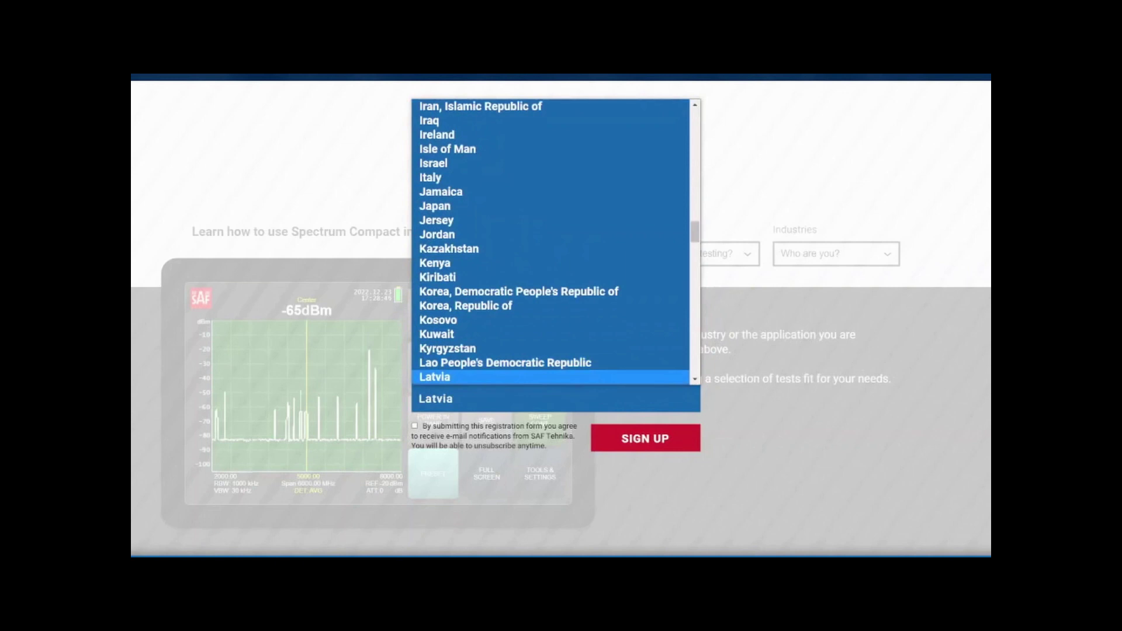
{"action": "key", "text": "Return"}
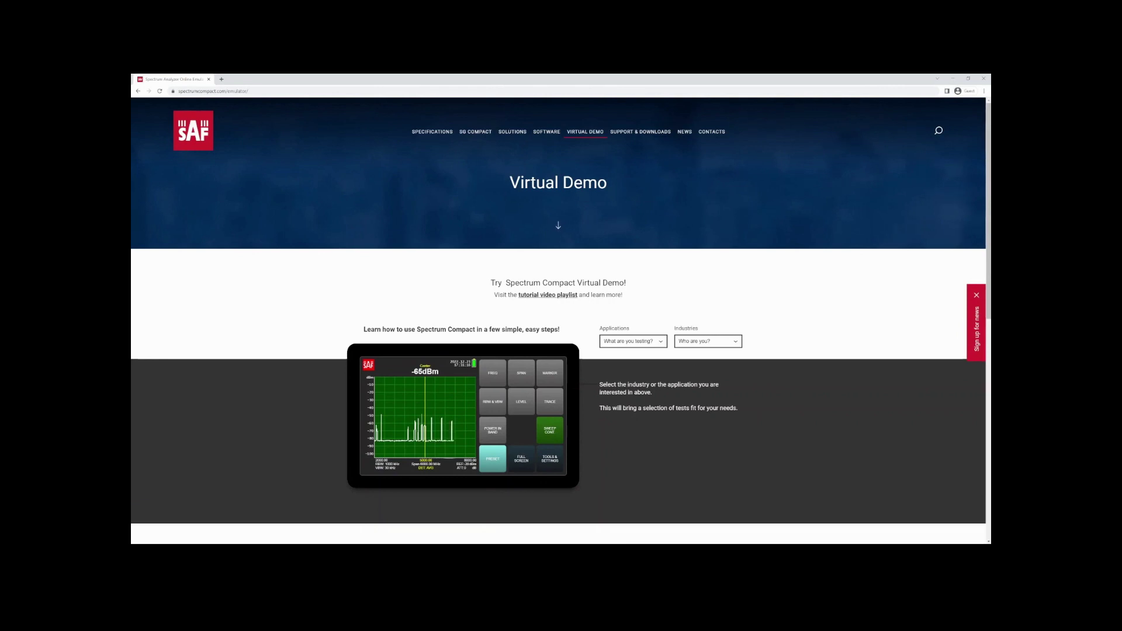
Review the test applications offered in the Virtual Demo, from 5G Tests to Site Verification.
{"action": "scroll", "coordinate": [557, 322], "scroll_direction": "down", "scroll_amount": 1}
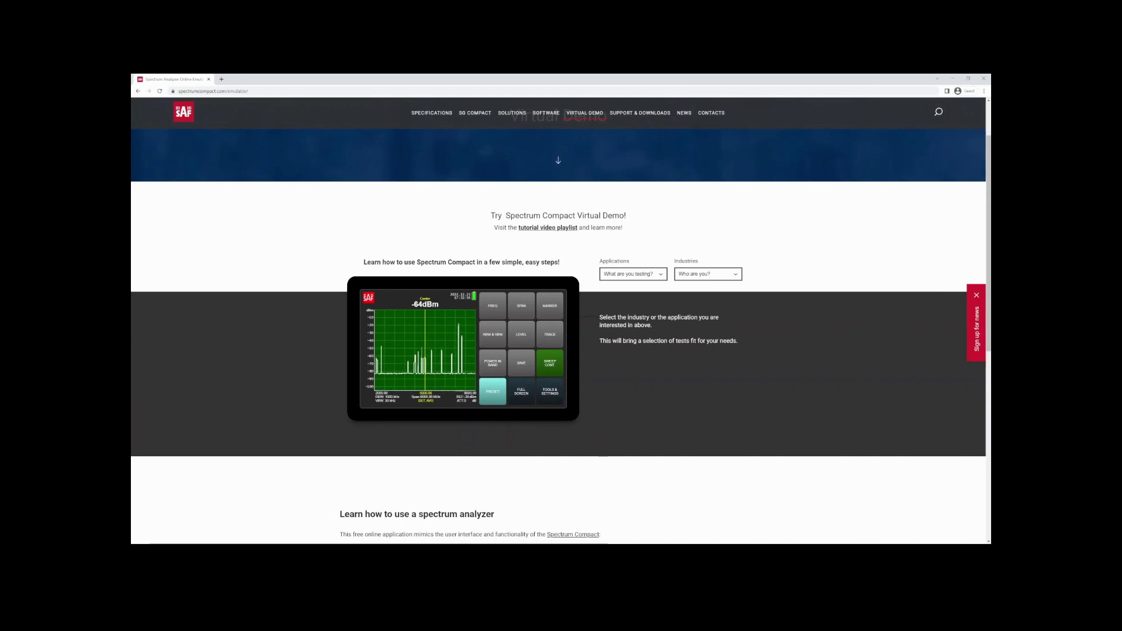
{"action": "left_click", "coordinate": [632, 274]}
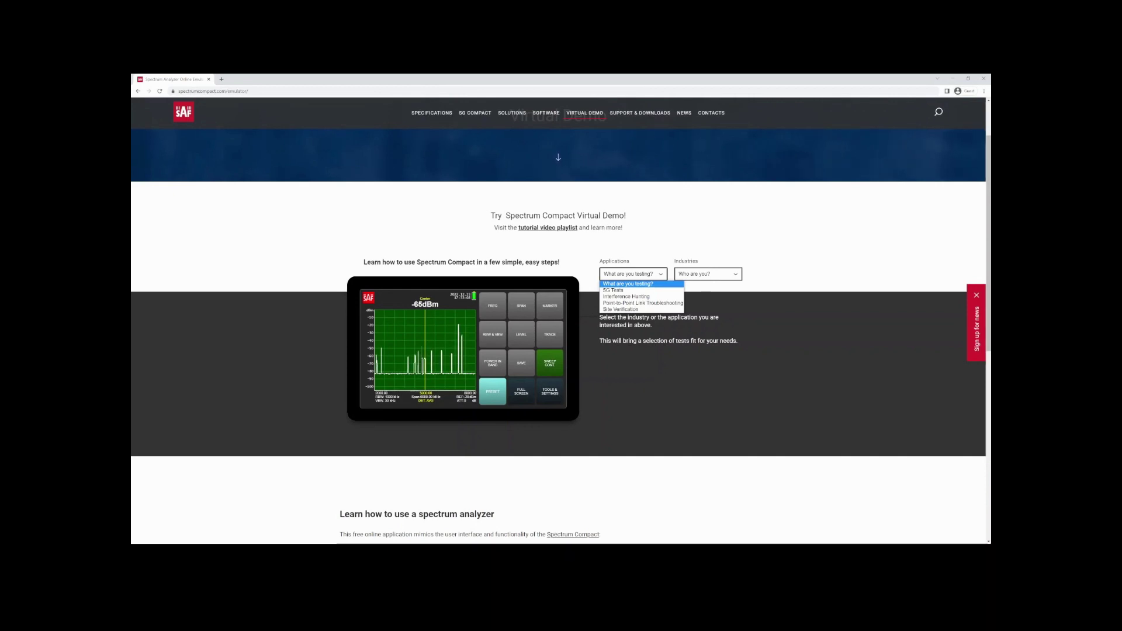
{"action": "key", "text": "Down"}
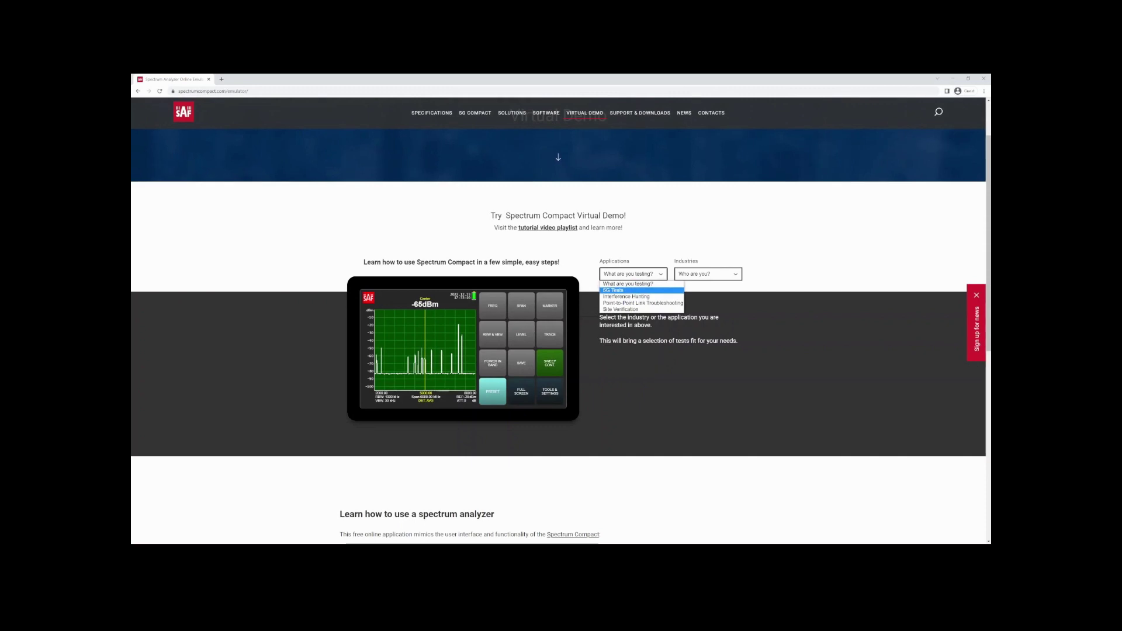
{"action": "key", "text": "Down"}
{"action": "key", "text": "Up"}
{"action": "key", "text": "Down"}
{"action": "key", "text": "Down"}
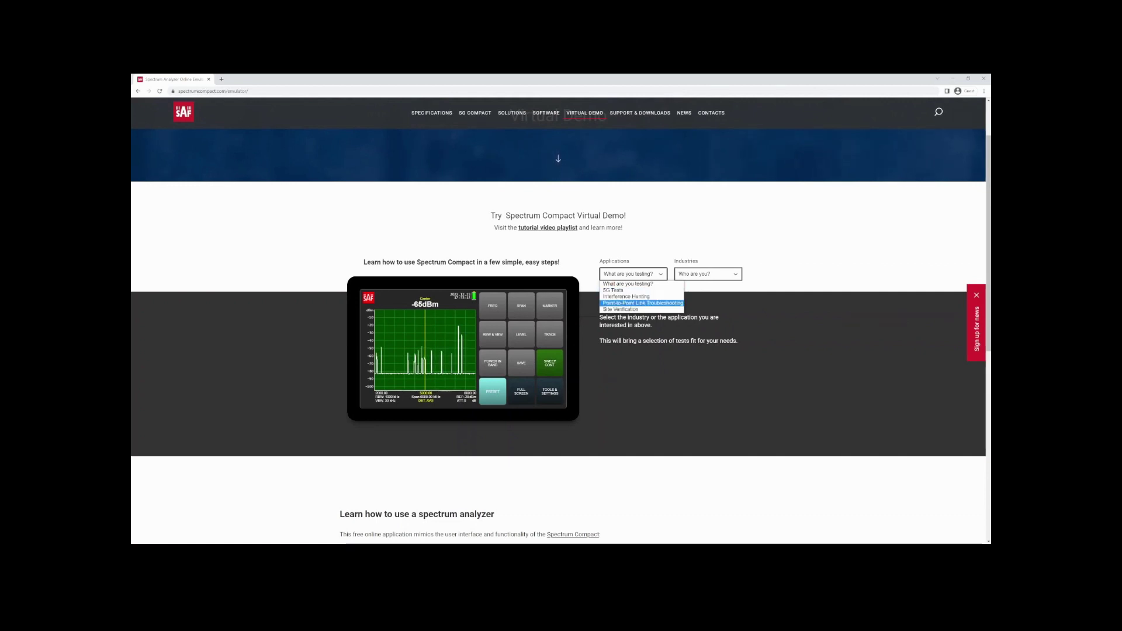
{"action": "key", "text": "Up"}
{"action": "key", "text": "Up"}
{"action": "key", "text": "Up"}
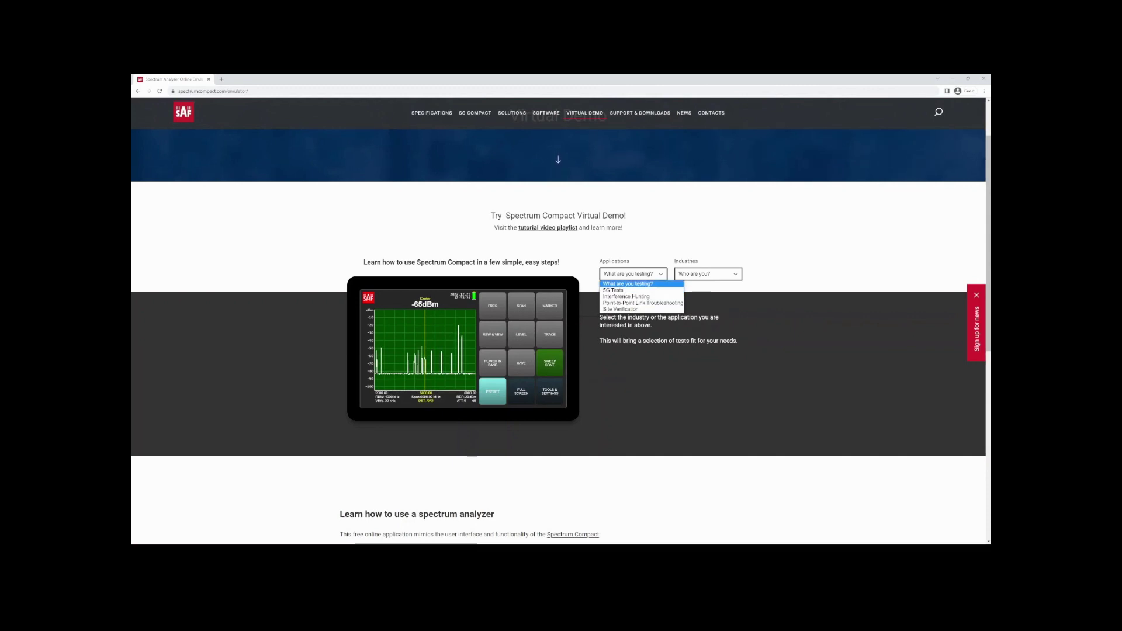
Go through the industries offered in the Virtual Demo, from 5G and DAS Integrator to System Integrator and WISP.
{"action": "key", "text": "Tab"}
{"action": "key", "text": "alt+Down"}
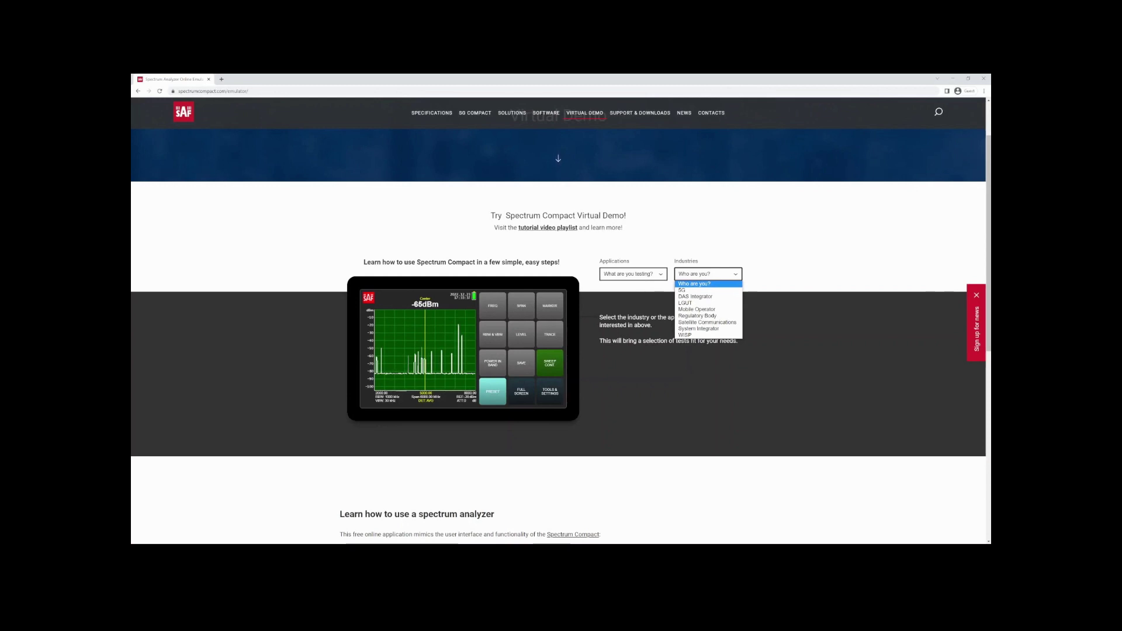
{"action": "key", "text": "Down"}
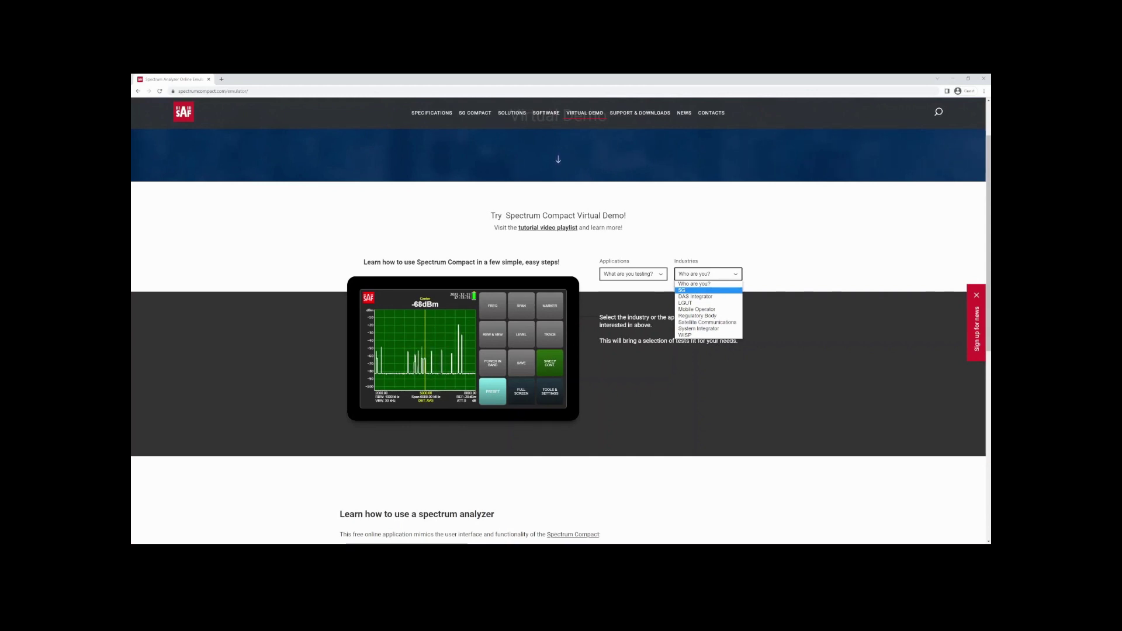
{"action": "key", "text": "Down"}
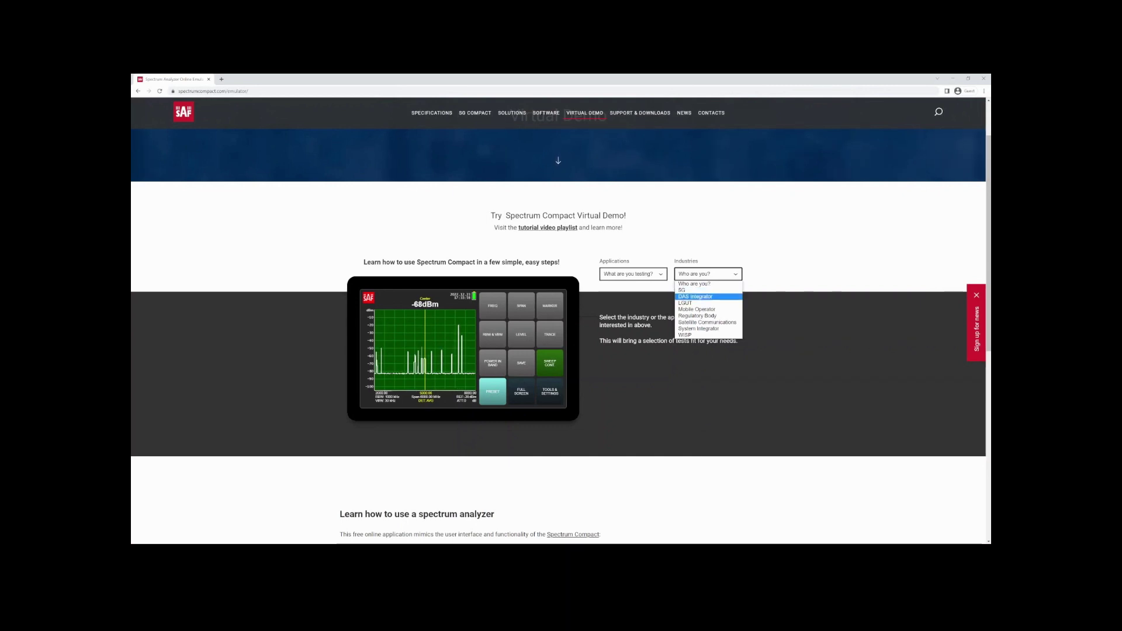
{"action": "key", "text": "Up"}
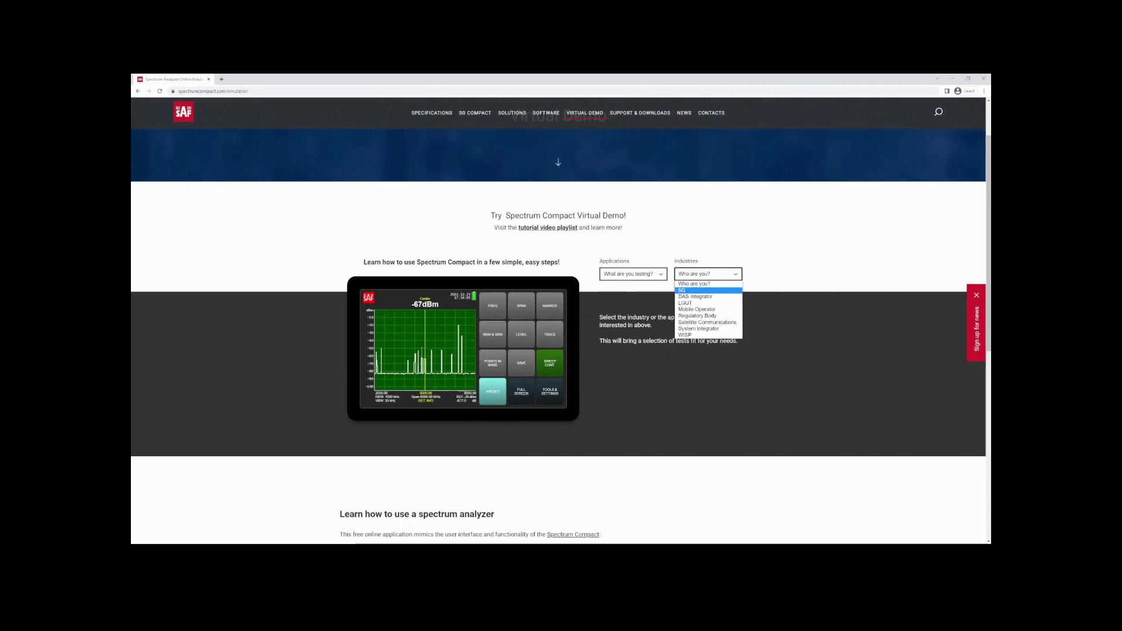
{"action": "key", "text": "Down"}
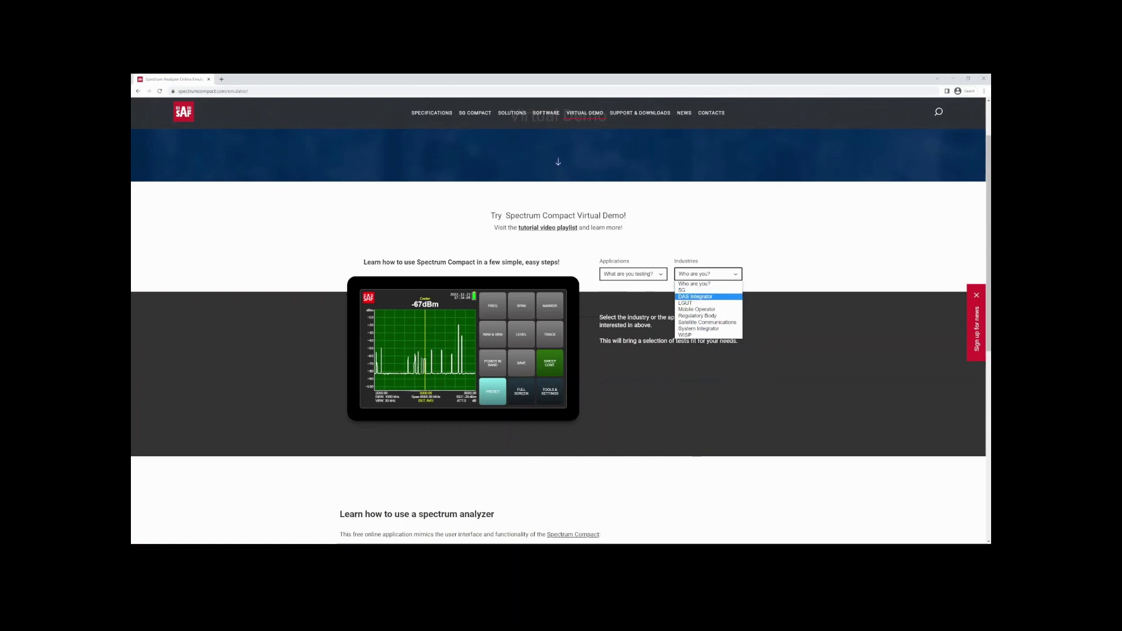
{"action": "key", "text": "Down"}
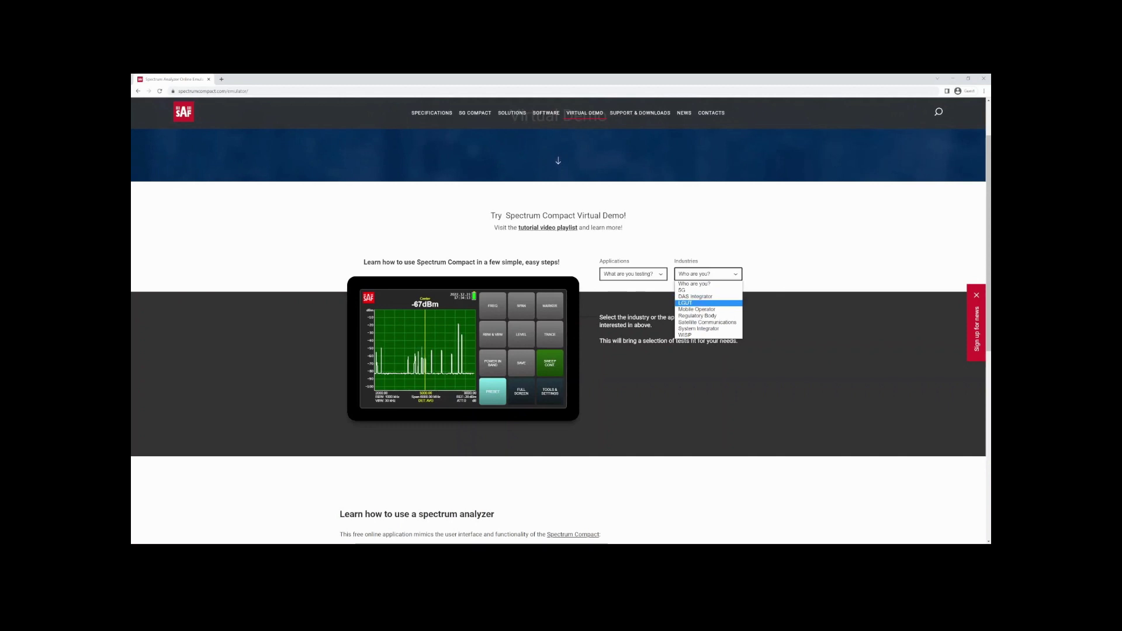
{"action": "key", "text": "Down"}
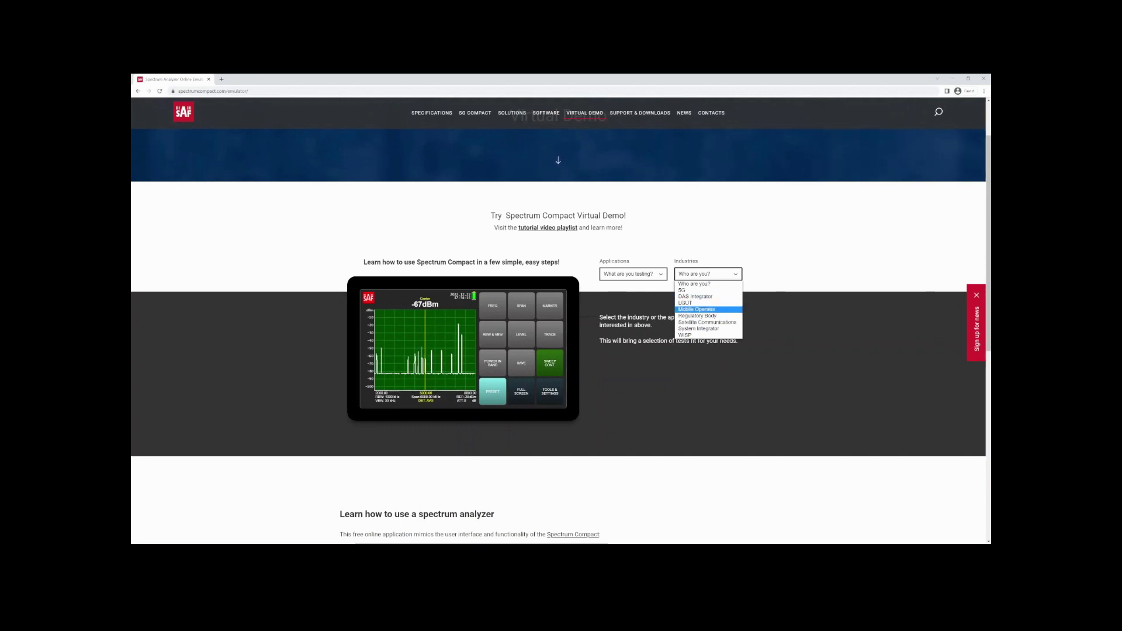
{"action": "key", "text": "Down"}
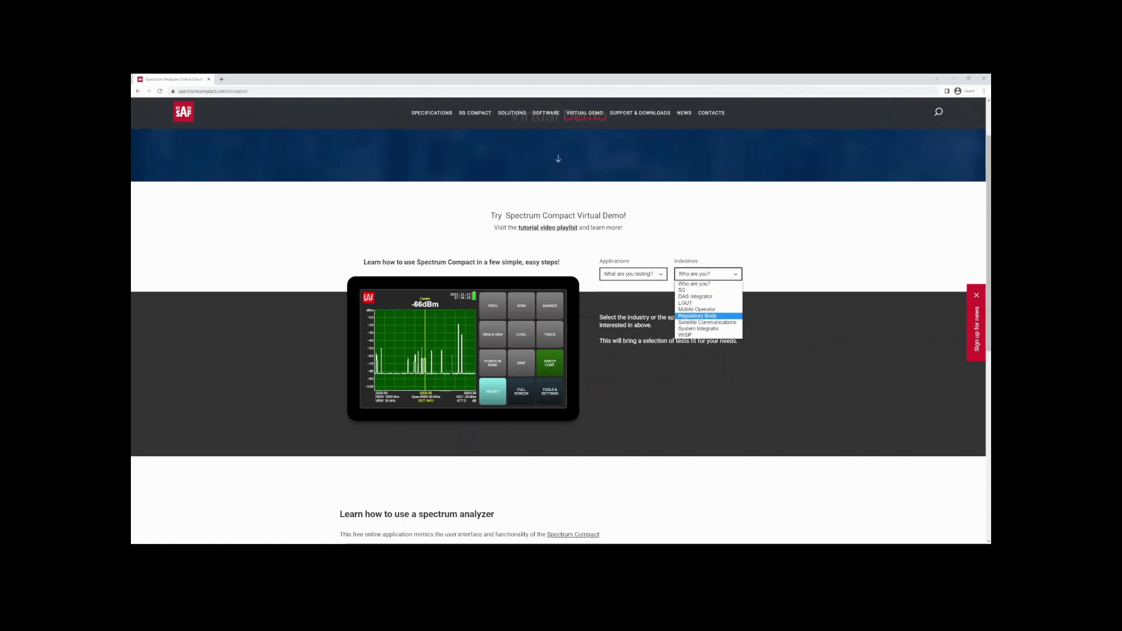
{"action": "key", "text": "Down"}
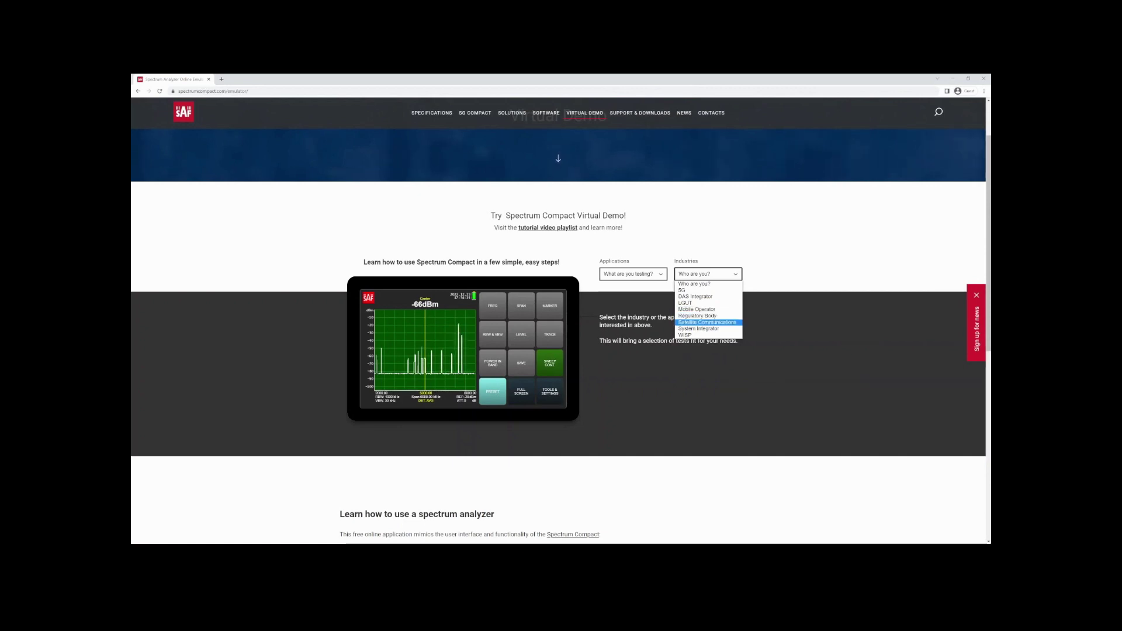
{"action": "key", "text": "Down"}
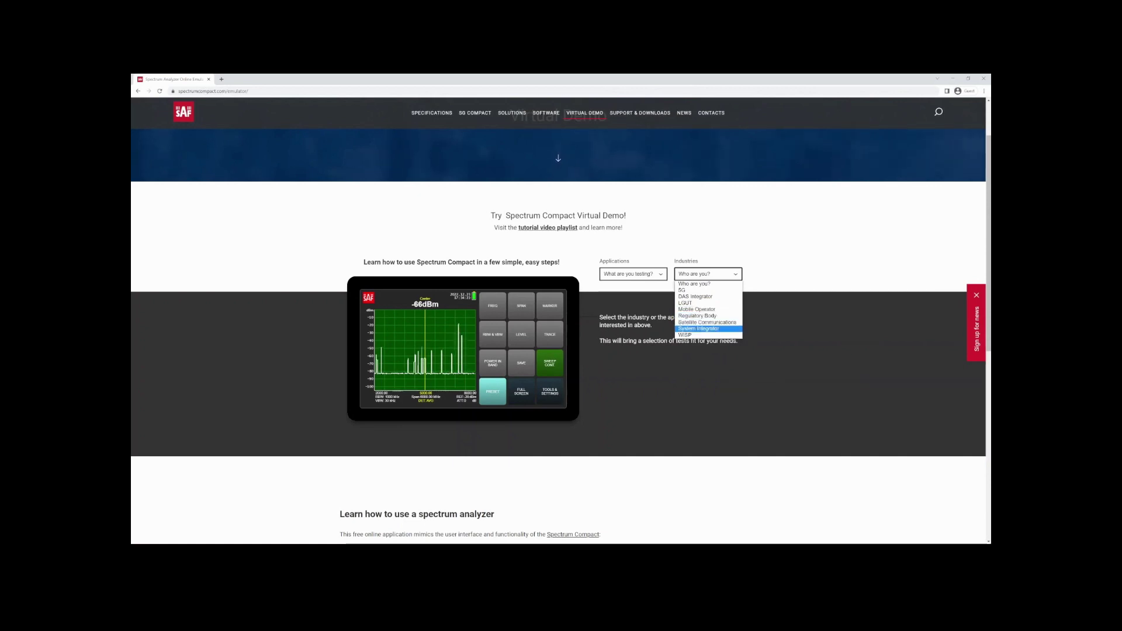
{"action": "key", "text": "Down"}
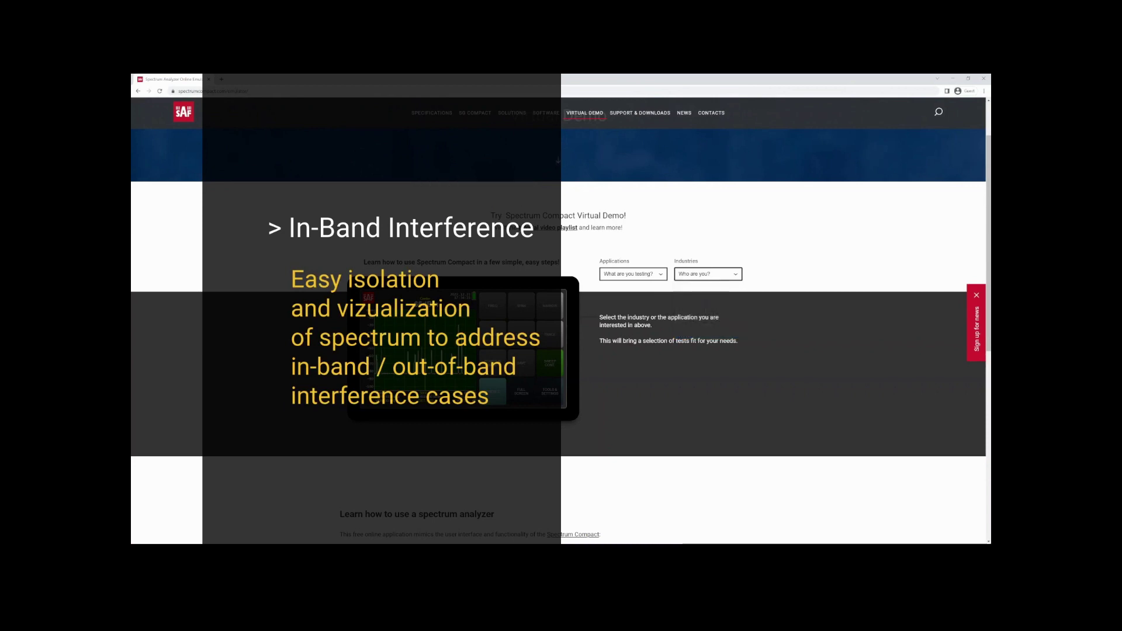
Choose Interference Hunting as the application and open its In-Band Interference test.
{"action": "left_click", "coordinate": [633, 274]}
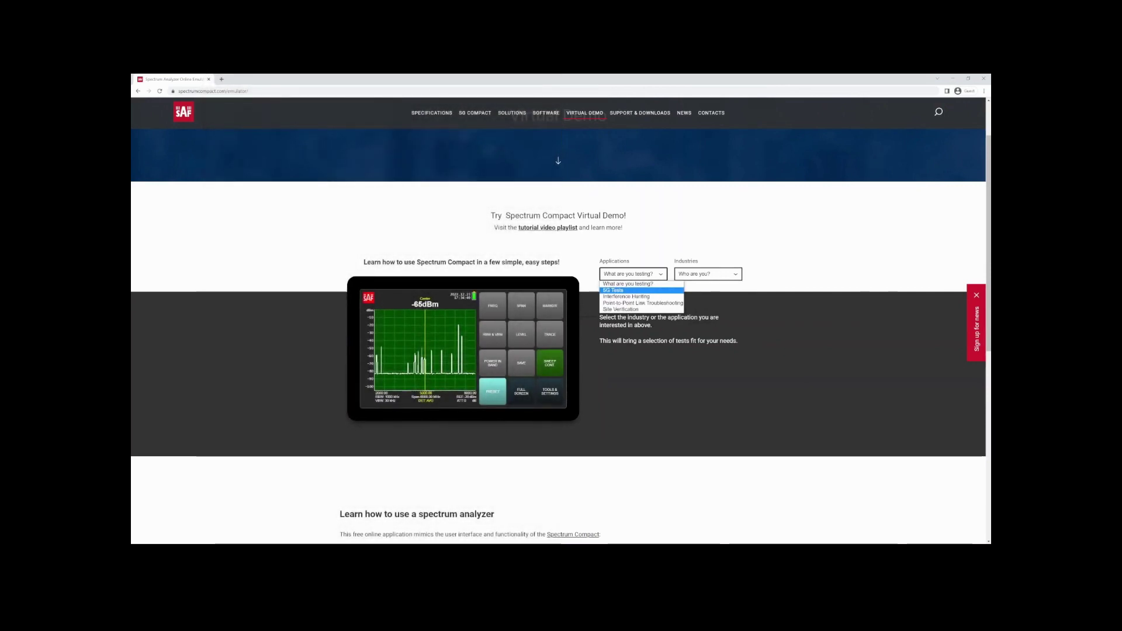
{"action": "key", "text": "Down"}
{"action": "key", "text": "Return"}
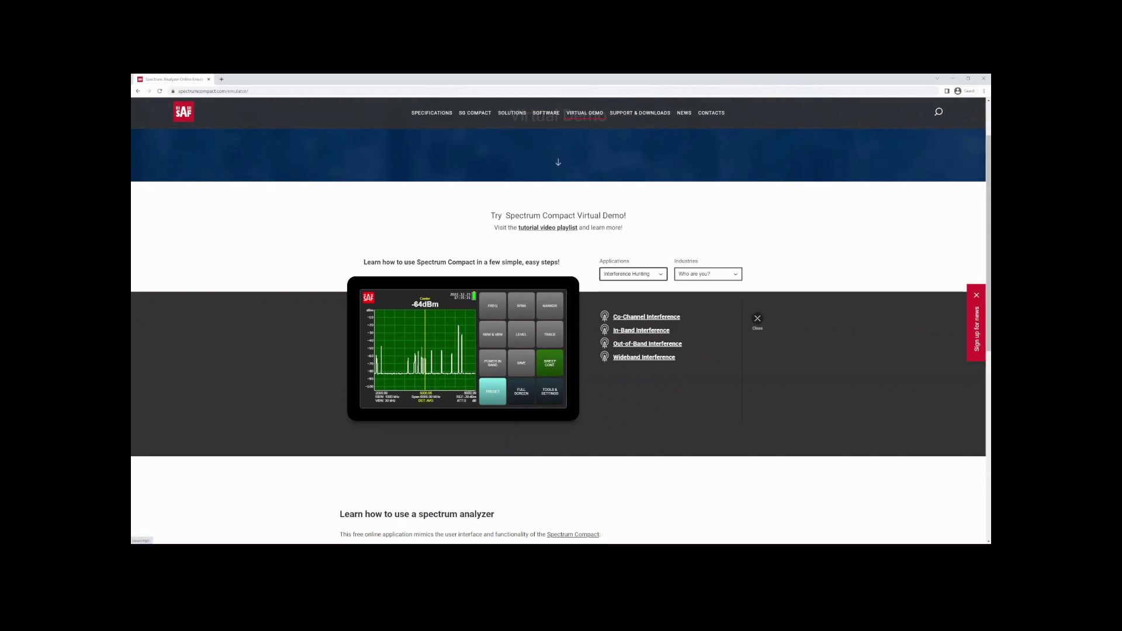
{"action": "left_click", "coordinate": [641, 330]}
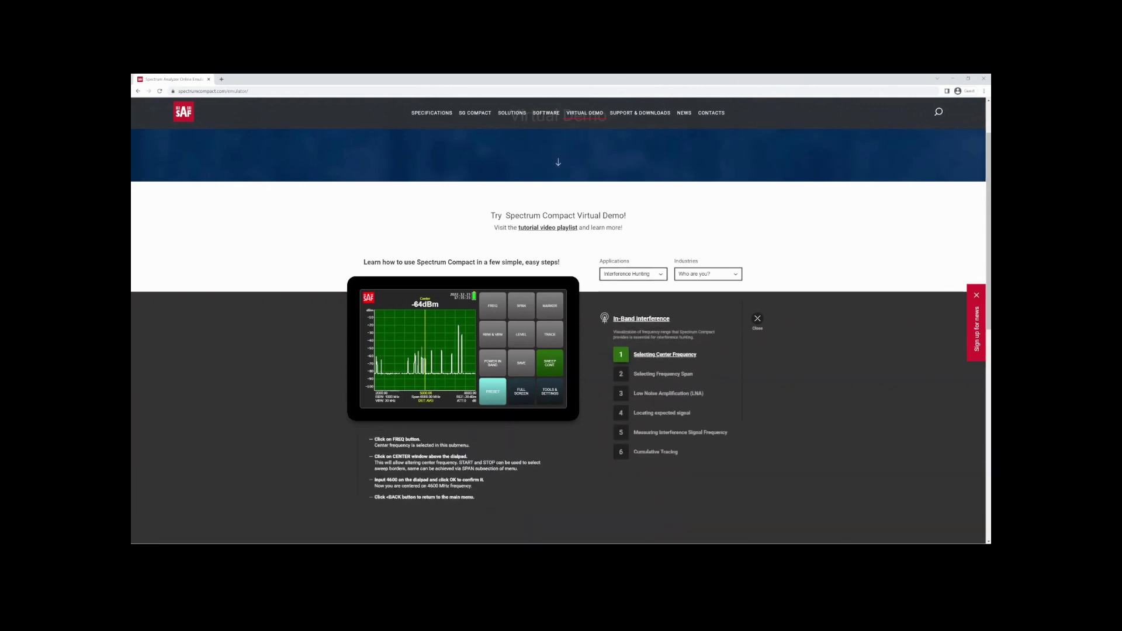
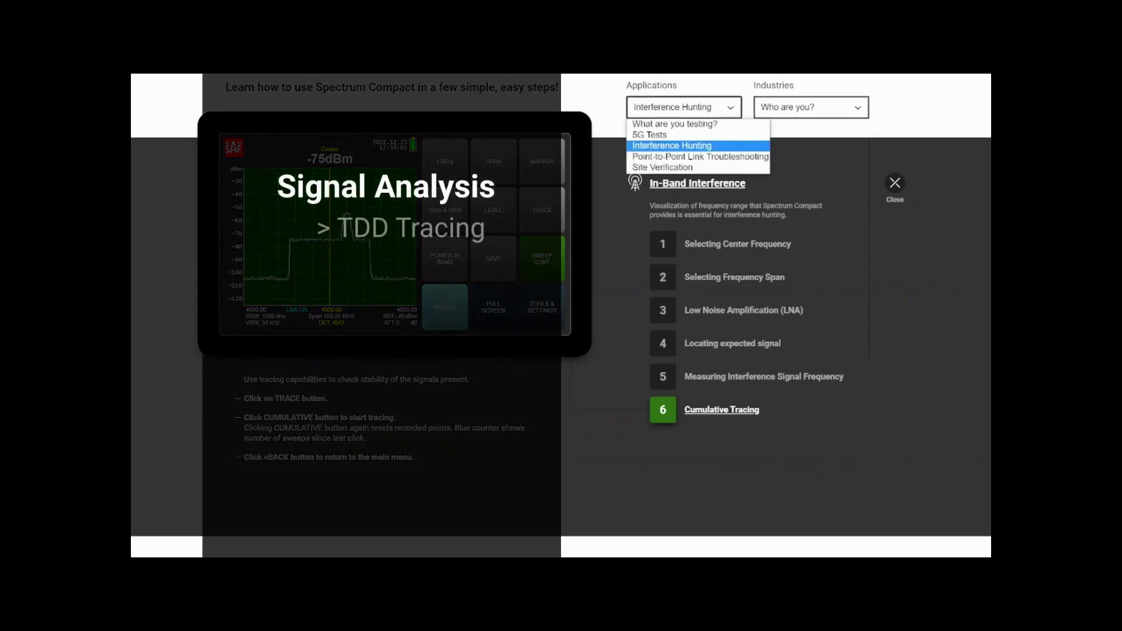
Switch the application being tested to 5G Tests.
{"action": "key", "text": "Return"}
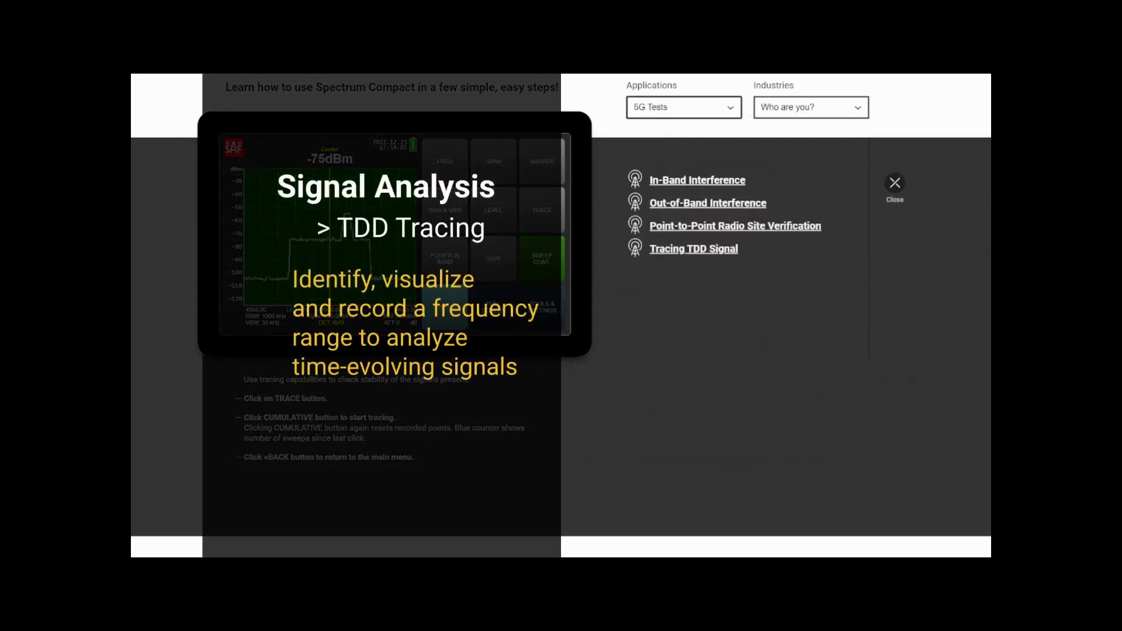